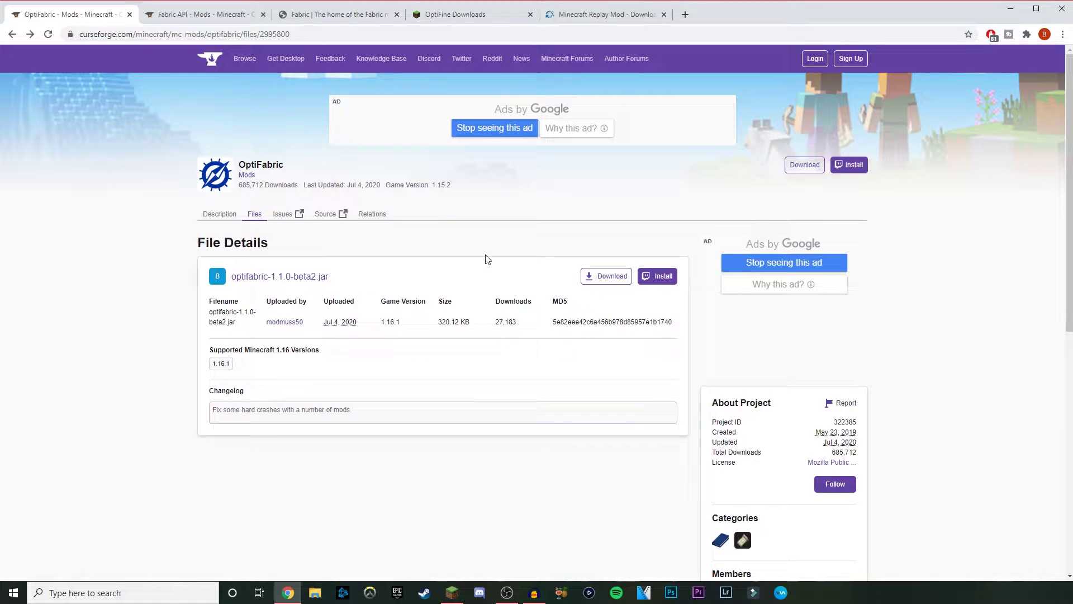
Step: Download optifabric-1.1.0-beta2.jar for Minecraft 1.16 from OptiFabric's recent files and keep the file
{"action": "scroll", "coordinate": [503, 235], "scroll_direction": "down", "scroll_amount": 6}
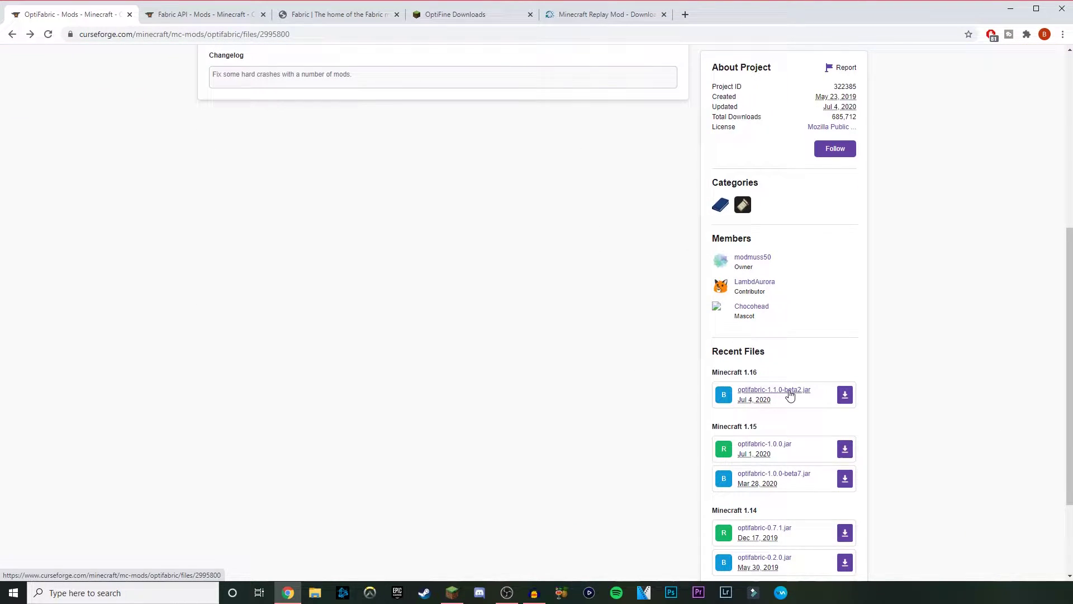
{"action": "left_click", "coordinate": [792, 394]}
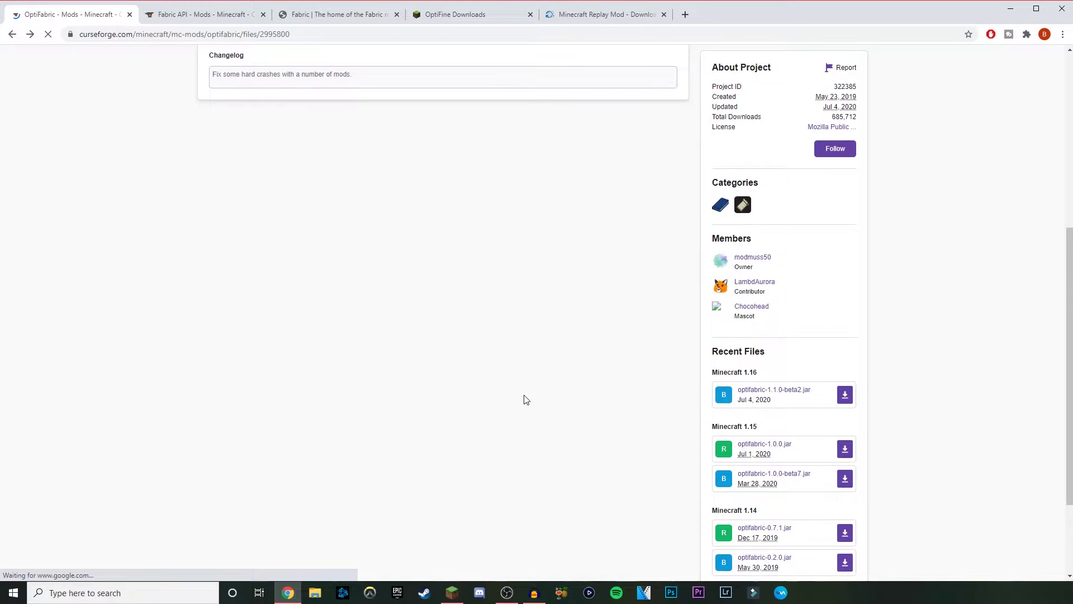
{"action": "left_click", "coordinate": [615, 274]}
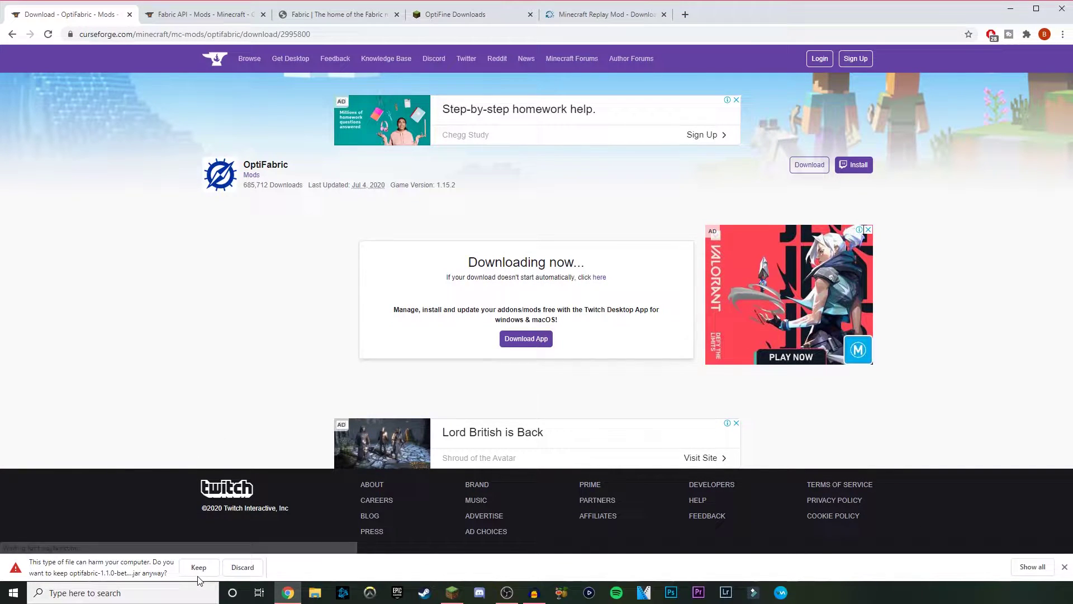
{"action": "left_click", "coordinate": [198, 573]}
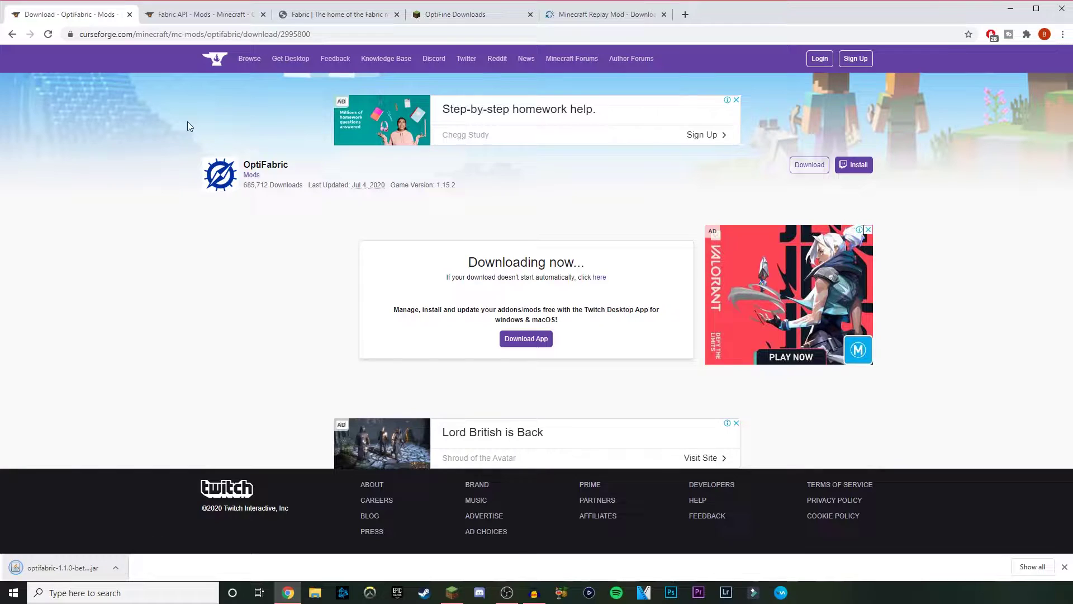
Step: Download the Fabric API 0.14.1 build 372 file for Minecraft 1.16.1 from CurseForge and keep it
{"action": "left_click", "coordinate": [189, 24]}
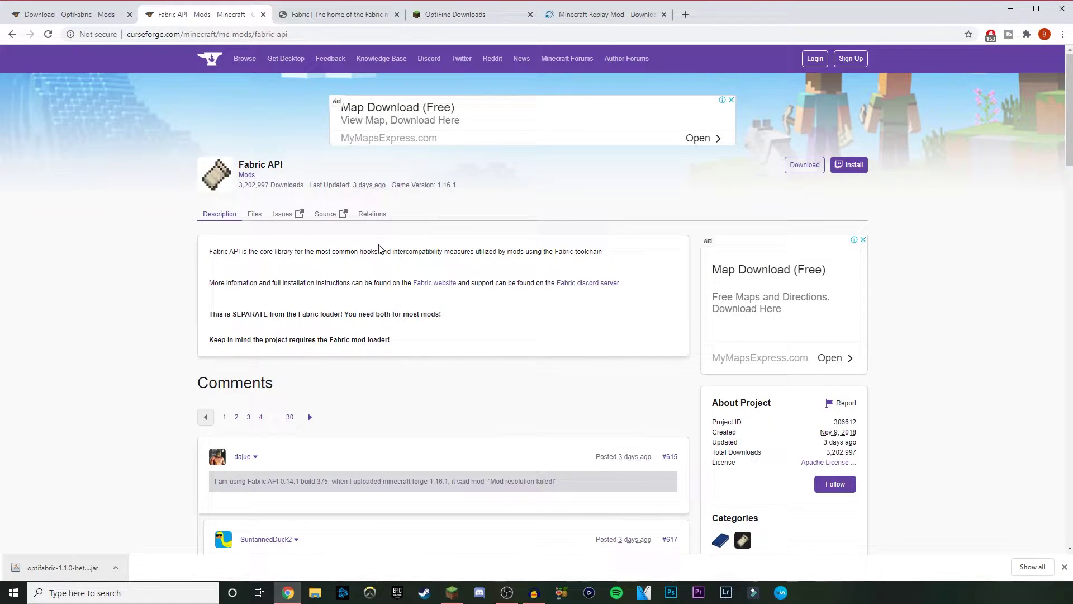
{"action": "scroll", "coordinate": [497, 329], "scroll_direction": "down", "scroll_amount": 2}
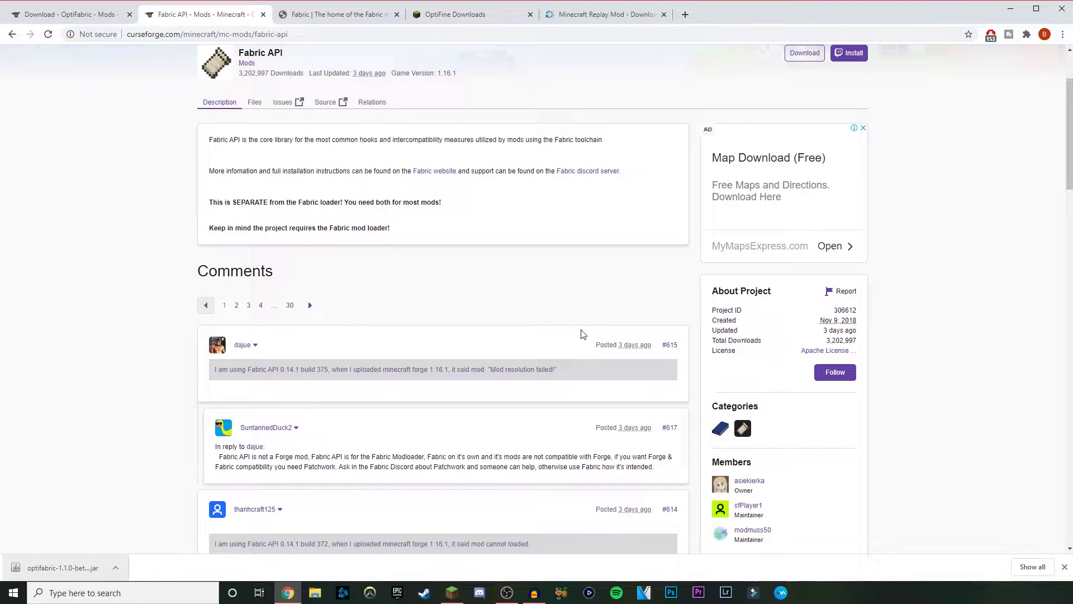
{"action": "scroll", "coordinate": [579, 312], "scroll_direction": "down", "scroll_amount": 5}
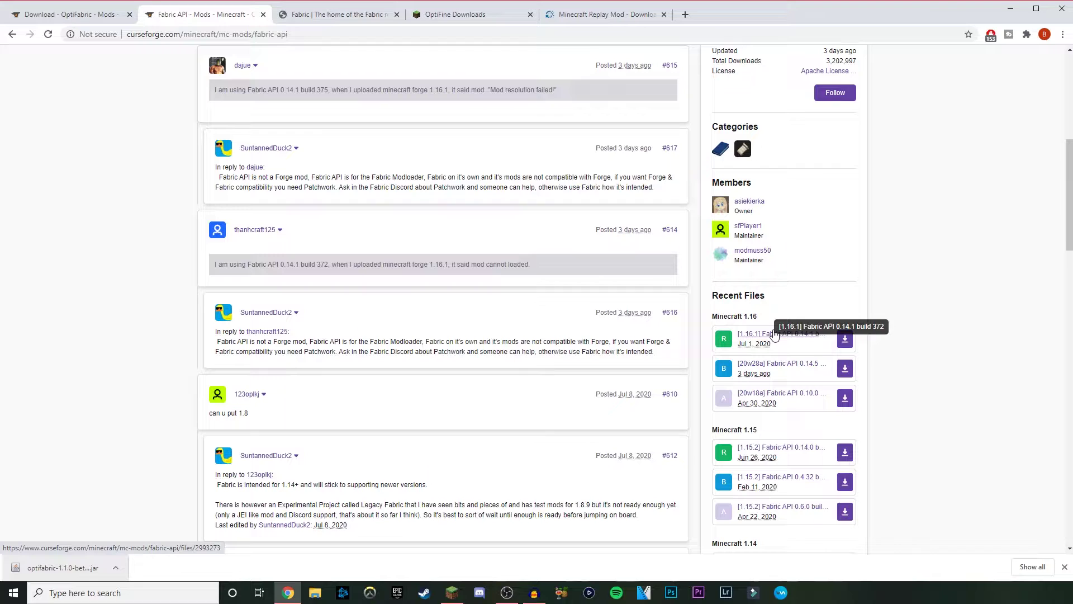
{"action": "left_click", "coordinate": [845, 340]}
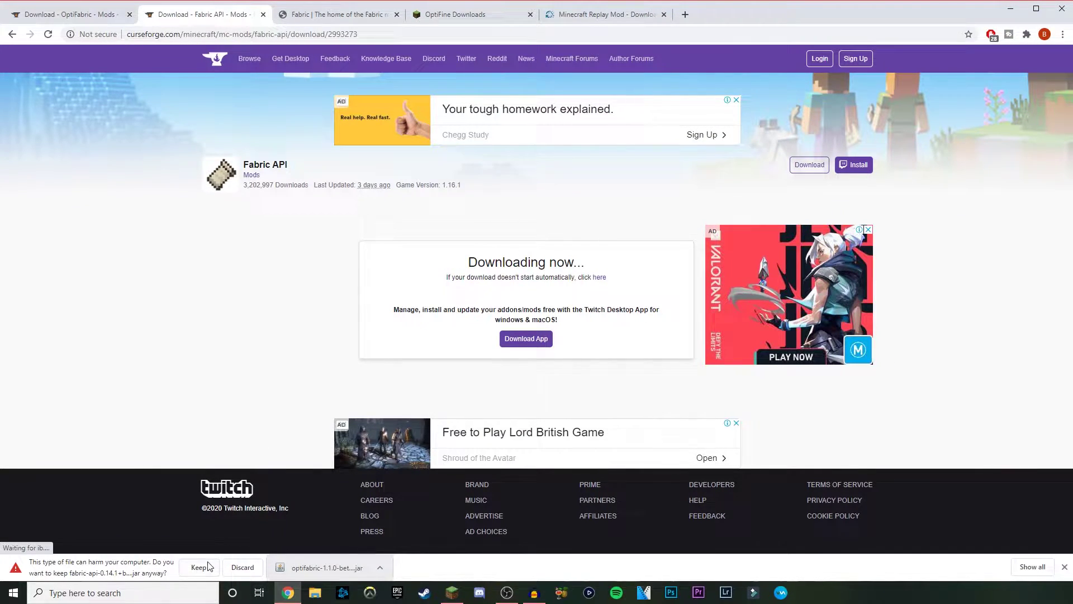
{"action": "left_click", "coordinate": [208, 567]}
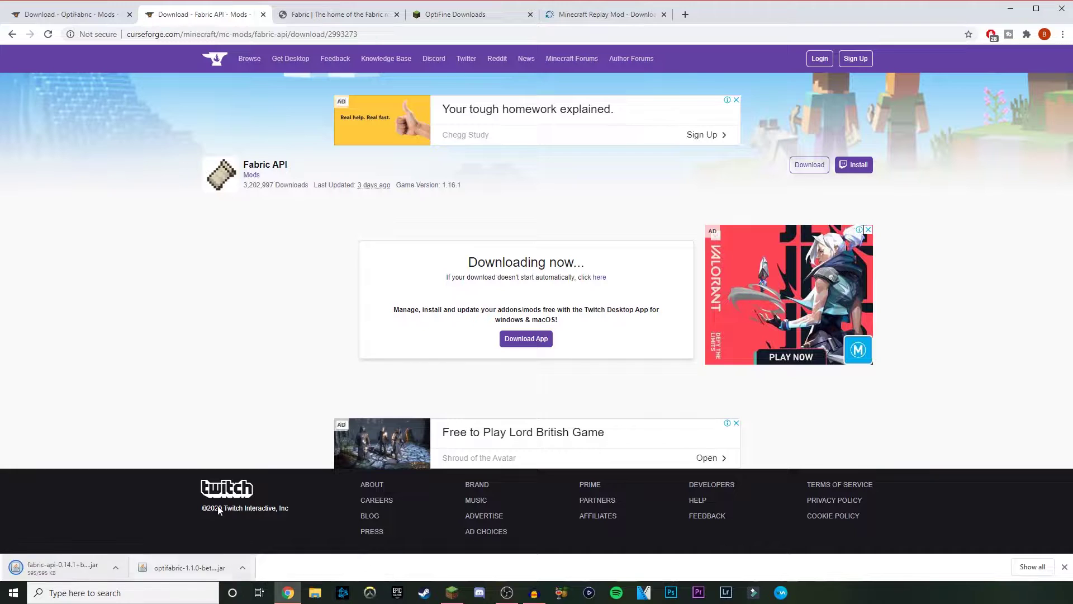
Step: Download the Windows .EXE version of the Fabric installer from the Fabric website
{"action": "left_click", "coordinate": [355, 20]}
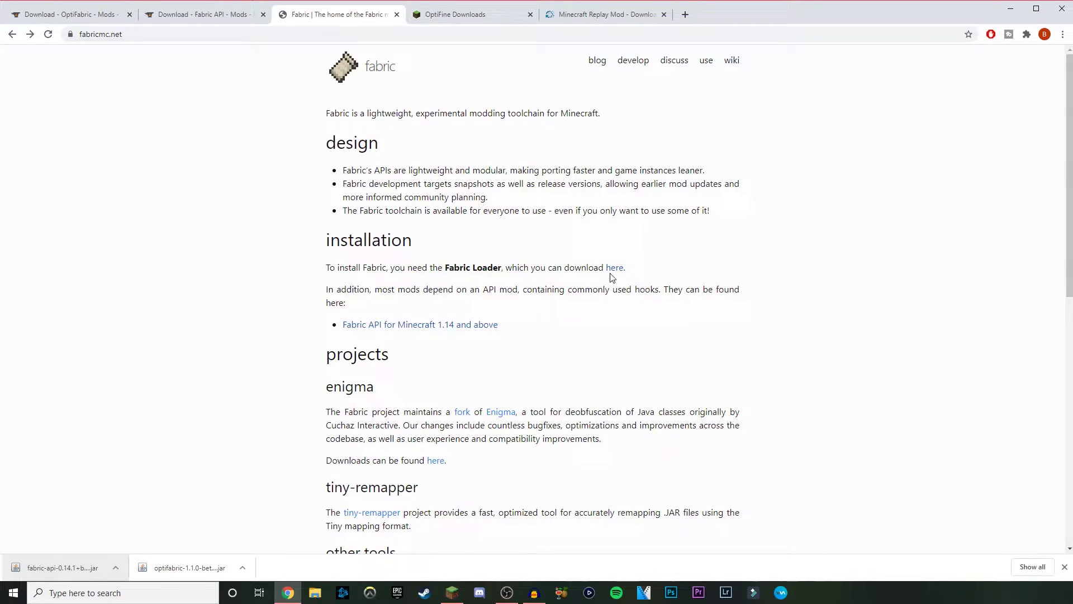
{"action": "left_click", "coordinate": [614, 270]}
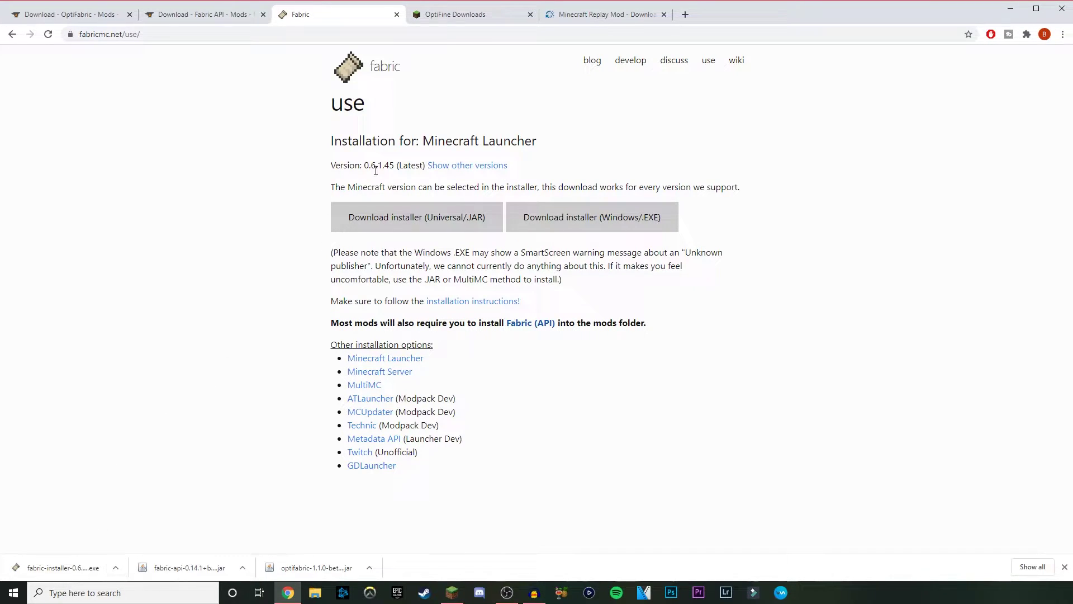
Step: Show OptiFine's preview versions and open the download page for OptiFine 1.16.1 HD U G2 pre4
{"action": "left_click", "coordinate": [478, 17]}
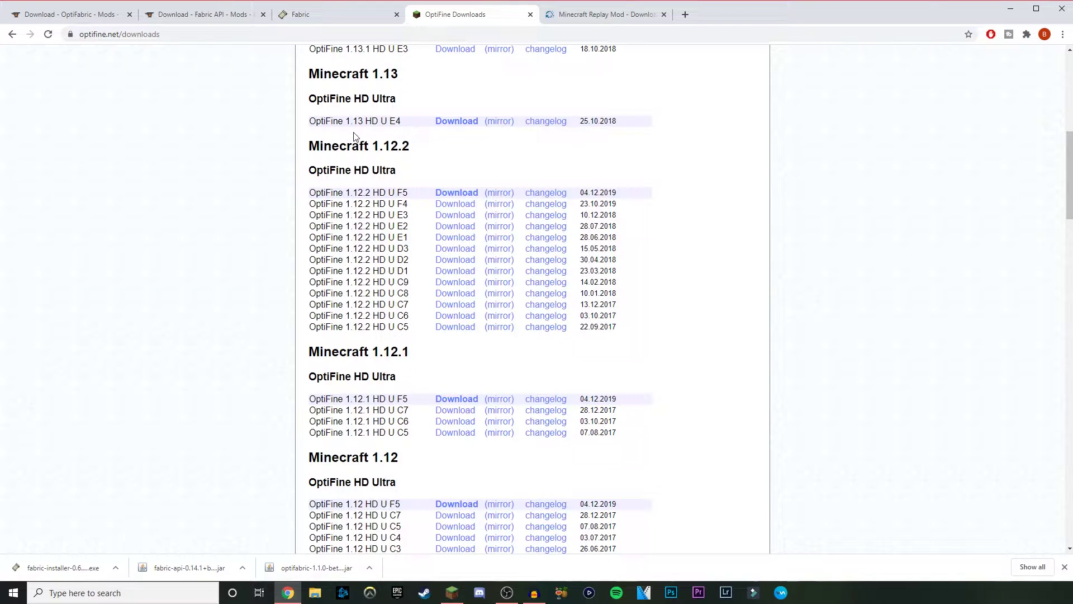
{"action": "scroll", "coordinate": [376, 176], "scroll_direction": "up", "scroll_amount": 8}
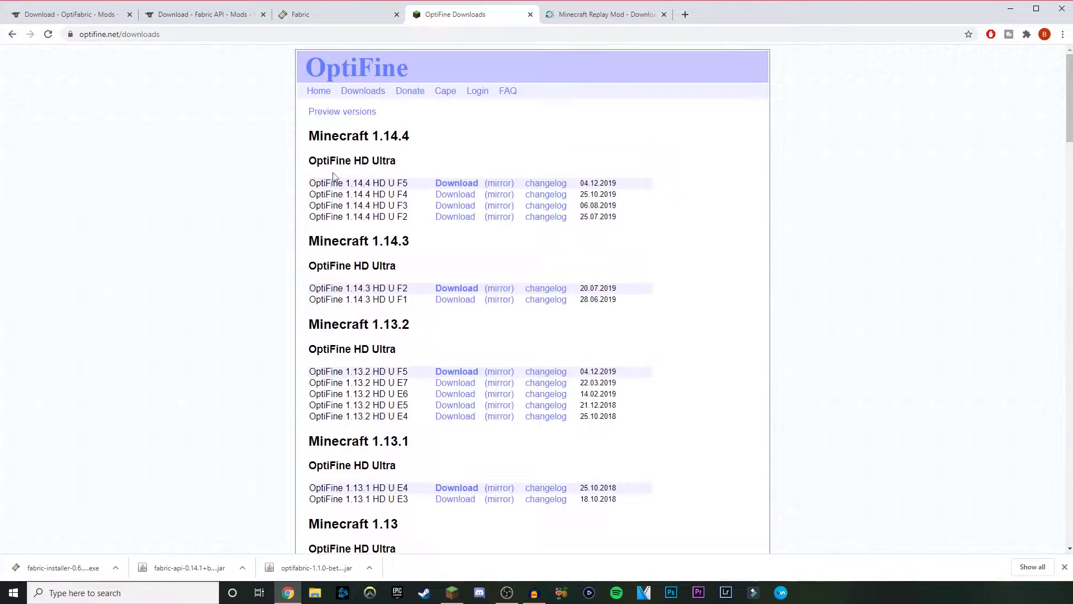
{"action": "left_click_drag", "start_coordinate": [416, 136], "coordinate": [314, 136]}
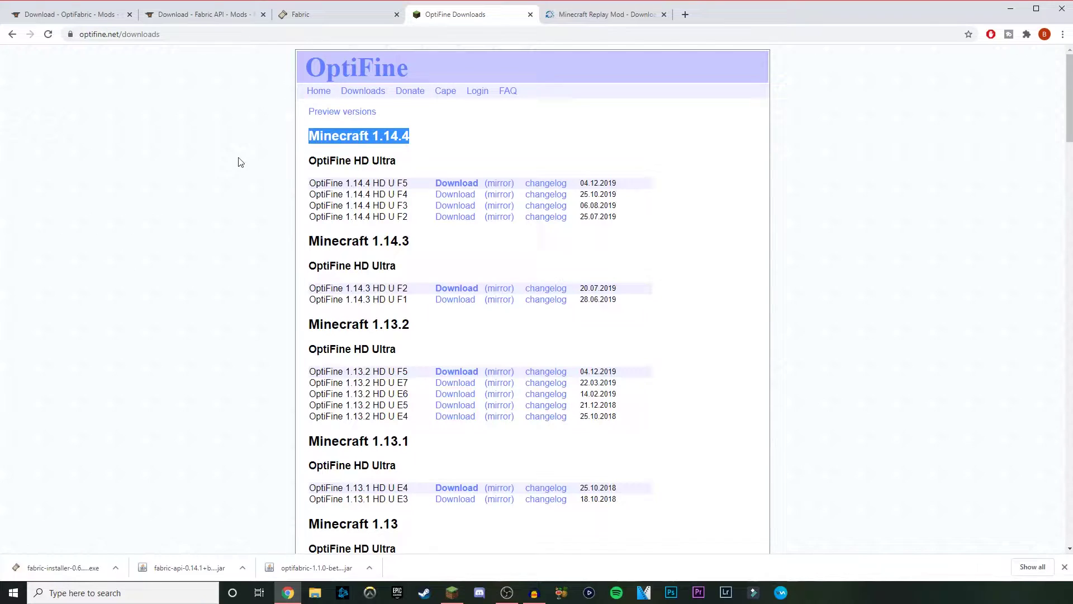
{"action": "left_click", "coordinate": [257, 162]}
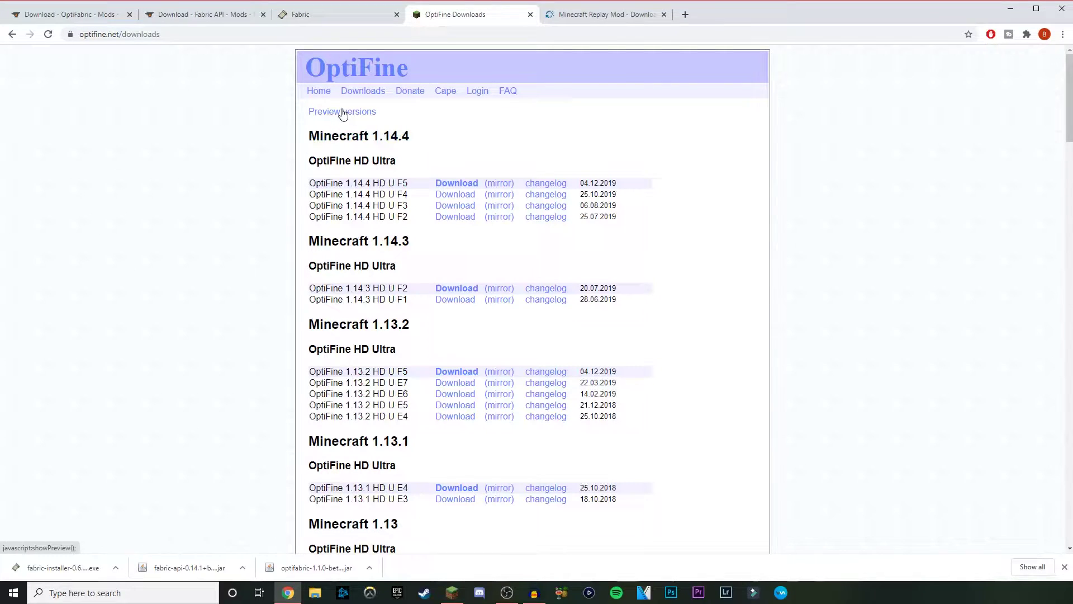
{"action": "left_click", "coordinate": [346, 115]}
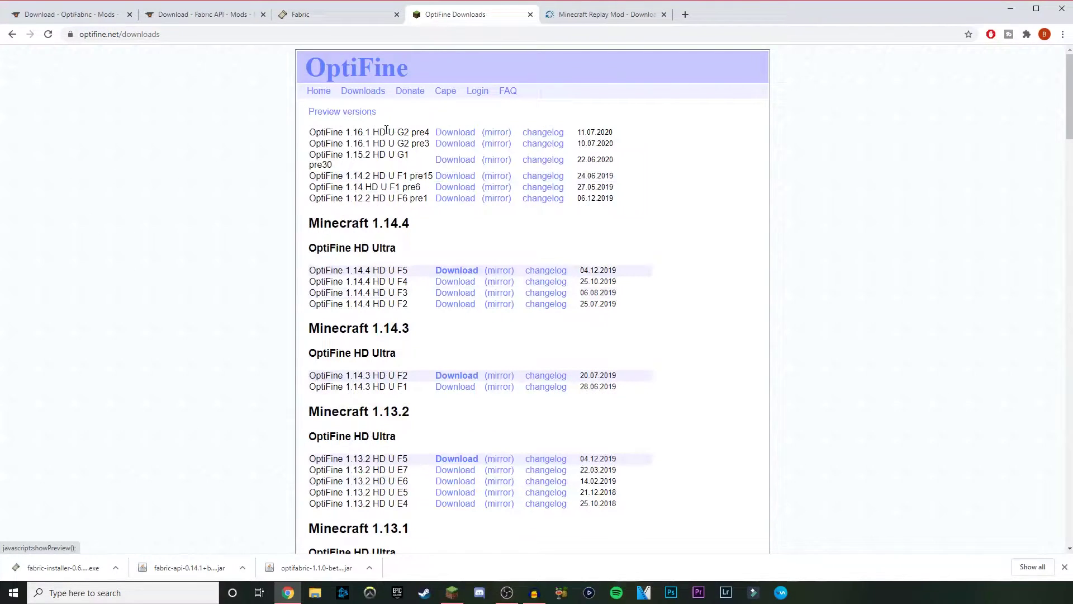
{"action": "left_click_drag", "start_coordinate": [310, 132], "coordinate": [418, 132]}
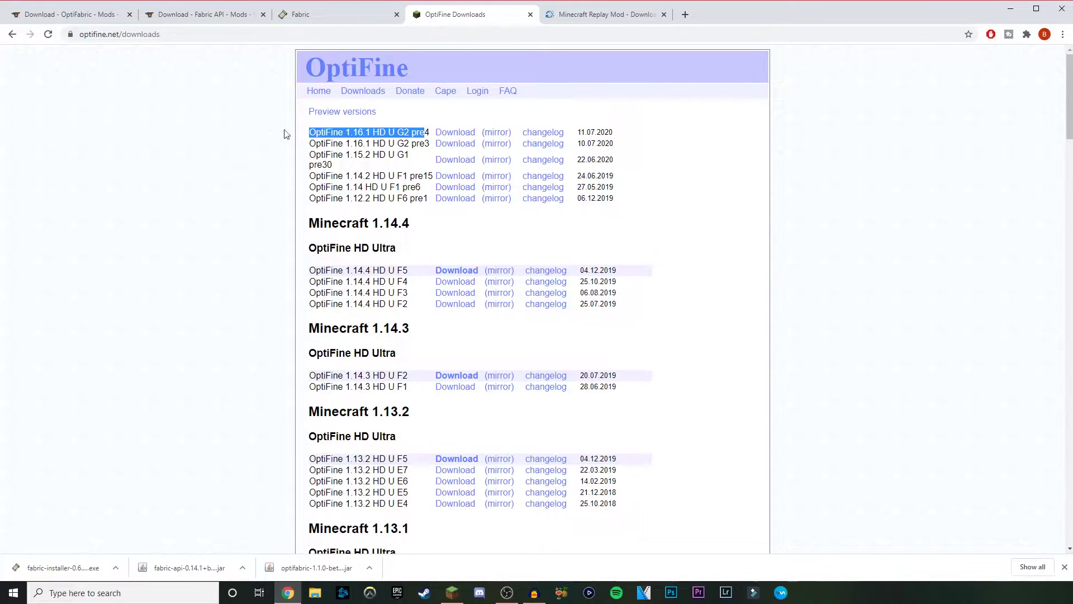
{"action": "left_click", "coordinate": [251, 135]}
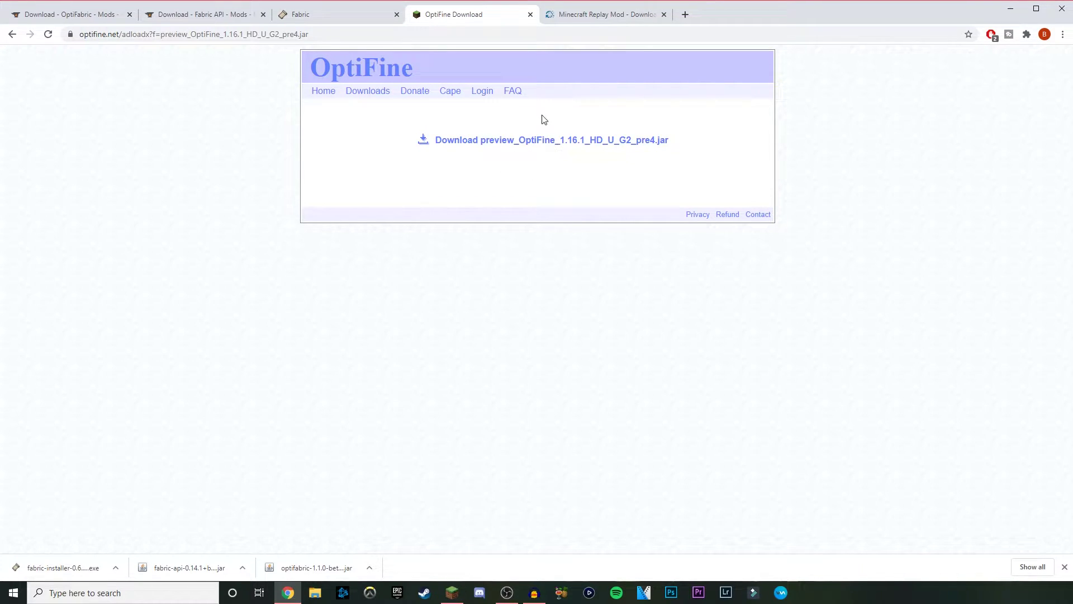
Step: Download Replay Mod v2.4.0 for Minecraft 1.16.1 from the Replay Mod site and keep the file
{"action": "left_click", "coordinate": [568, 23]}
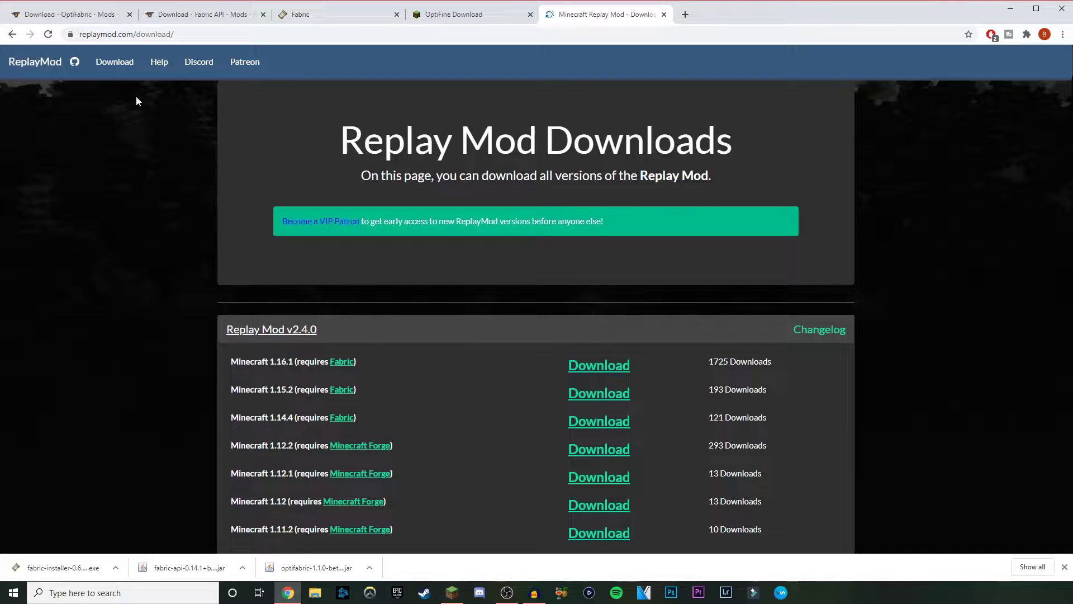
{"action": "scroll", "coordinate": [410, 327], "scroll_direction": "down", "scroll_amount": 3}
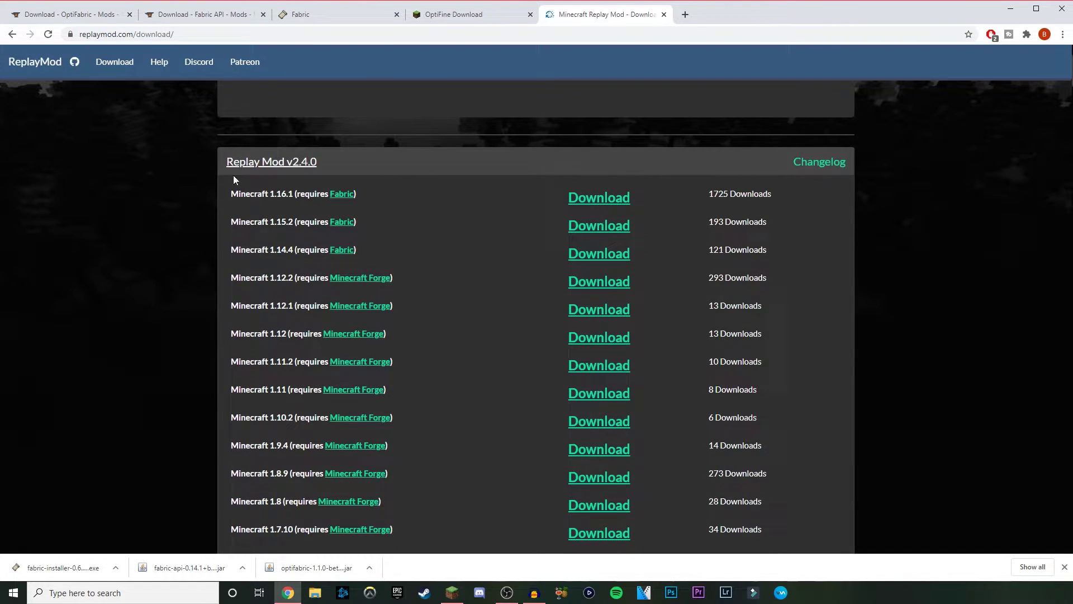
{"action": "left_click_drag", "start_coordinate": [228, 194], "coordinate": [293, 195]}
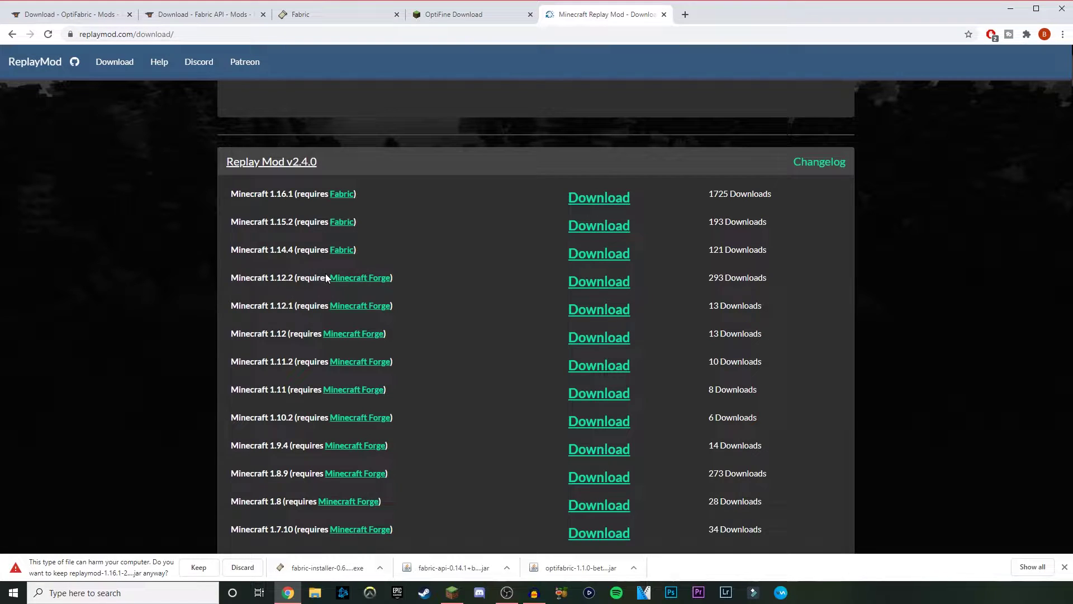
{"action": "left_click", "coordinate": [198, 567]}
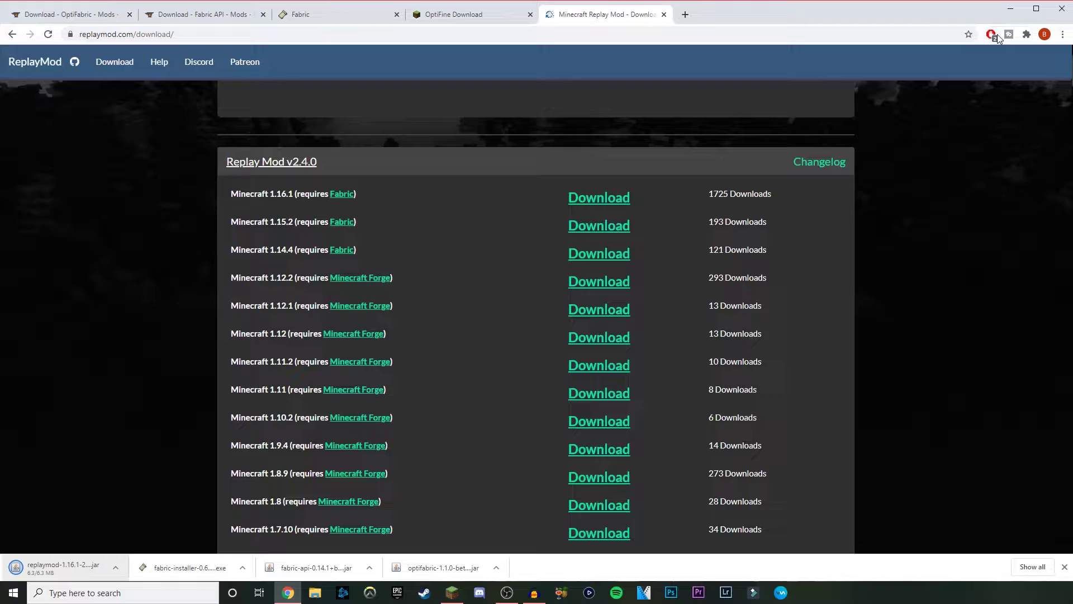
Step: Minimize the browser, go to the %appdata% folder through Windows search, and open its .minecraft folder
{"action": "left_click", "coordinate": [1011, 9]}
{"action": "key", "text": "super+s"}
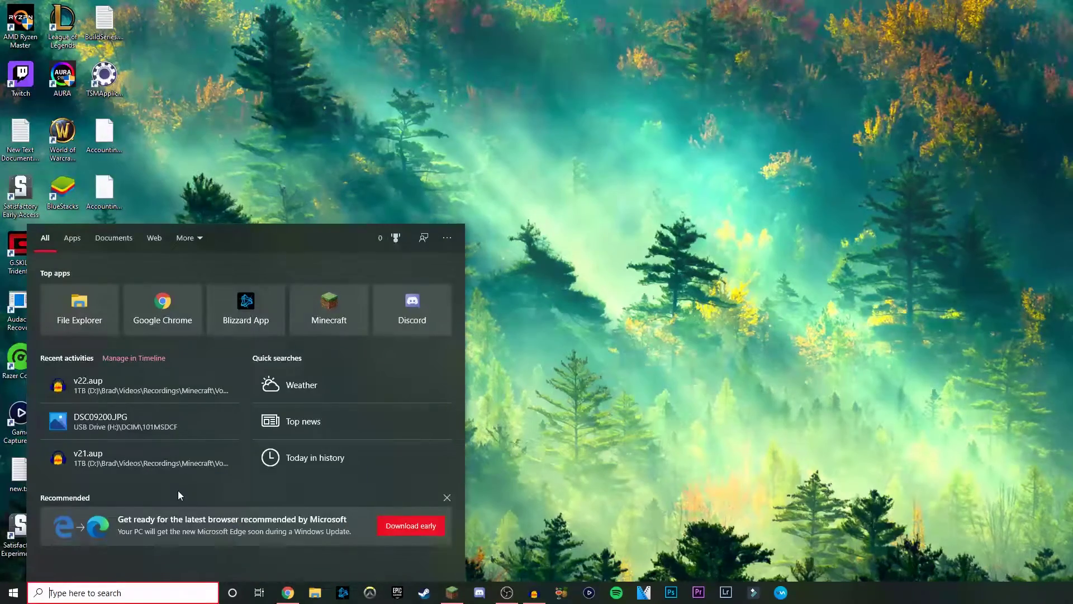
{"action": "type", "text": "%app"}
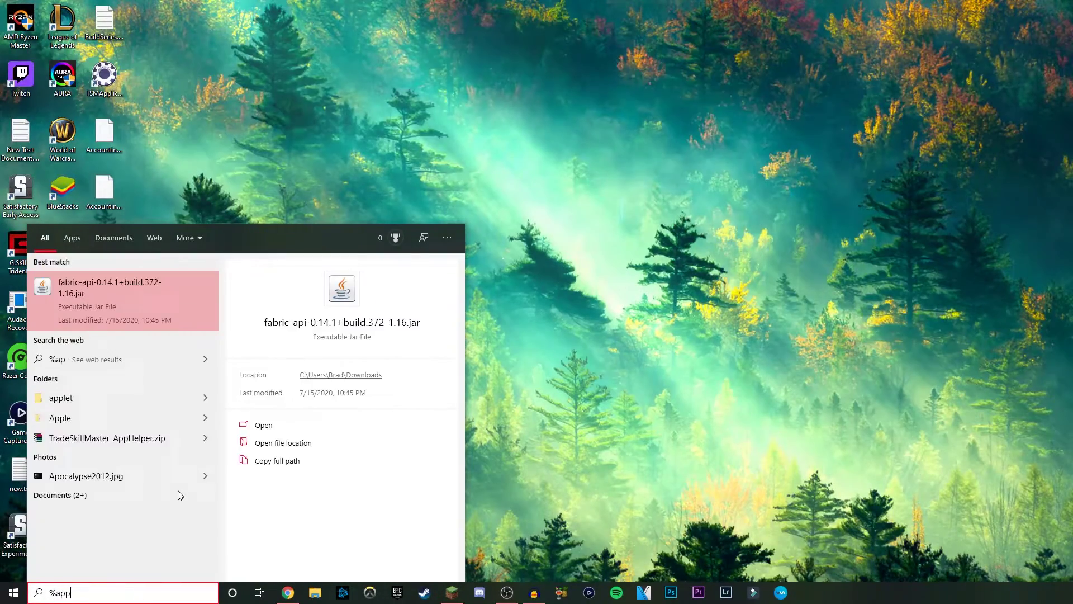
{"action": "type", "text": "data%"}
{"action": "key", "text": "Return"}
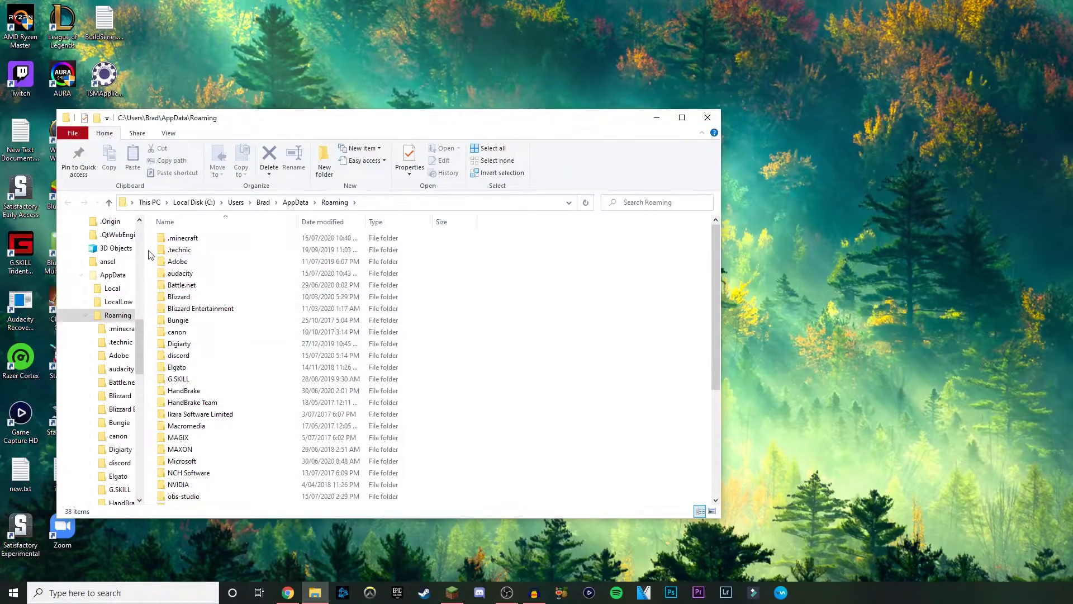
{"action": "double_click", "coordinate": [208, 240]}
{"action": "scroll", "coordinate": [219, 330], "scroll_direction": "down", "scroll_amount": 3}
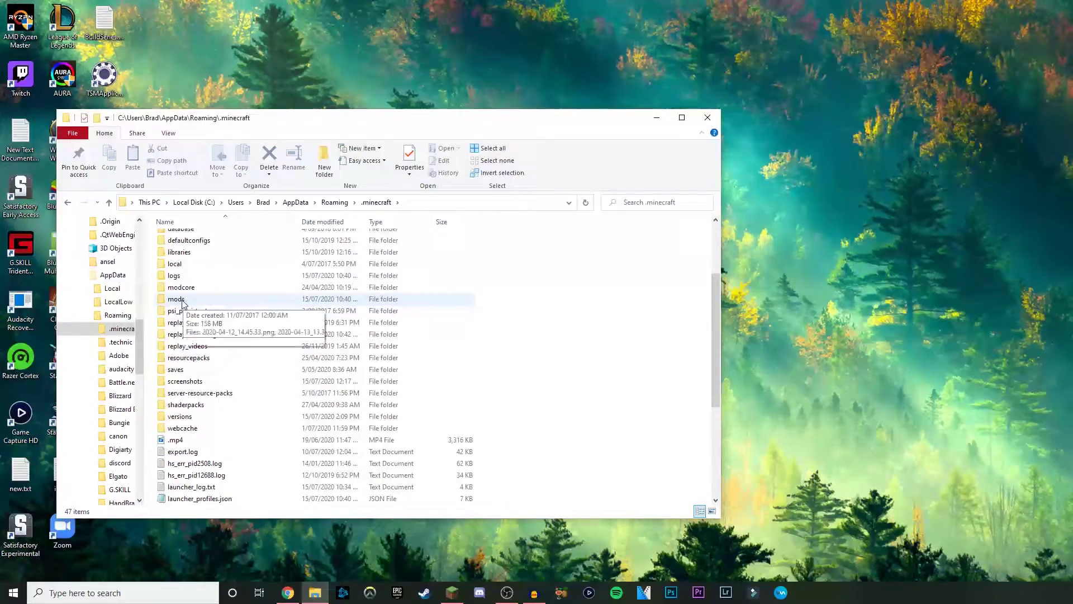
{"action": "right_click", "coordinate": [511, 323]}
{"action": "mouse_move", "coordinate": [637, 456]}
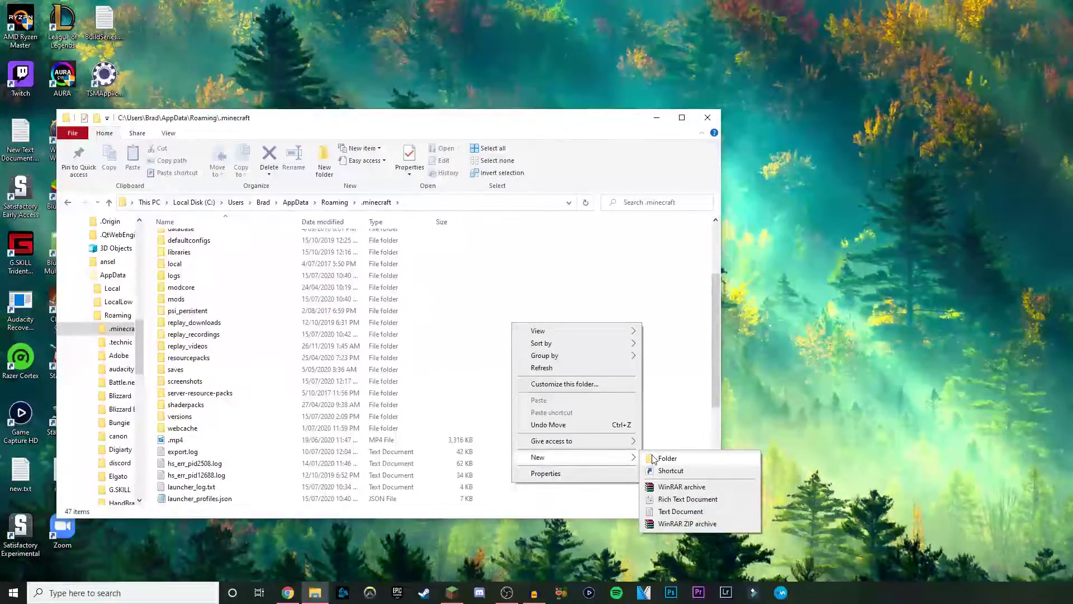
{"action": "key", "text": "Escape"}
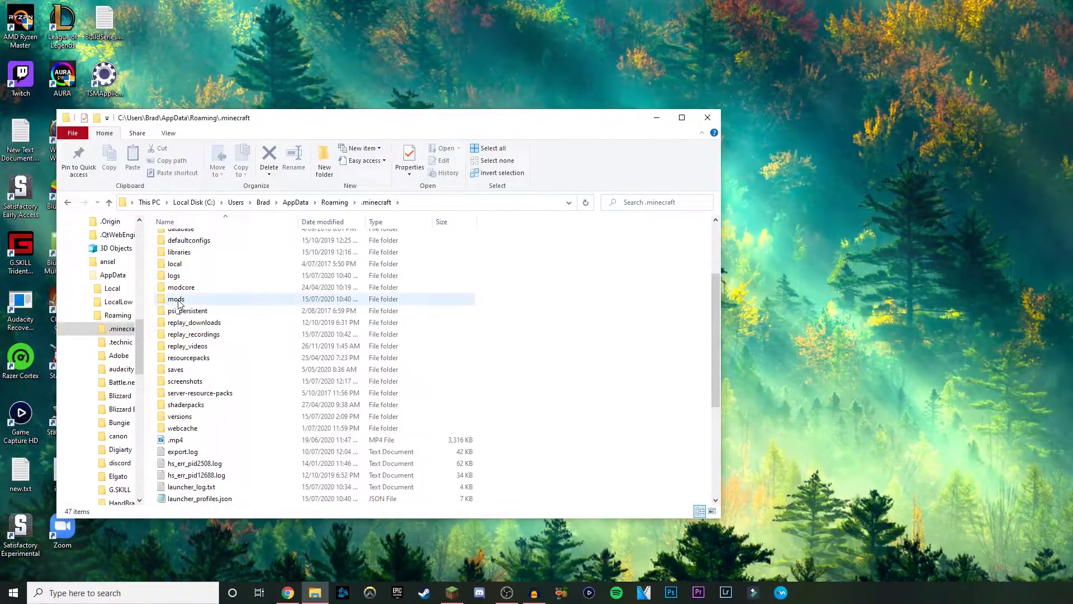
Step: Open the mods folder inside .minecraft and look over the mod files in it
{"action": "double_click", "coordinate": [177, 301]}
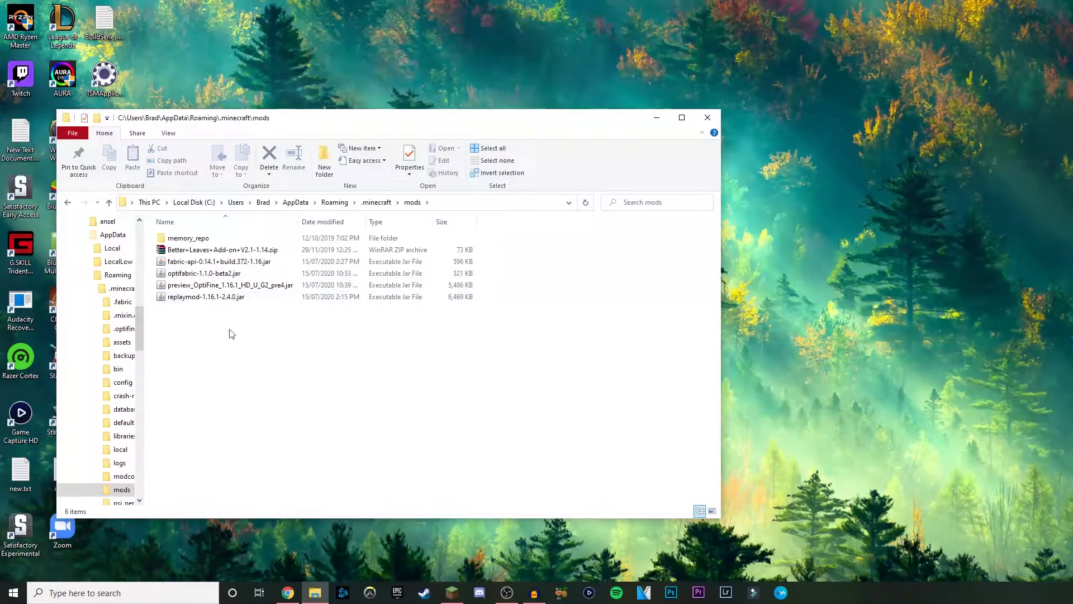
{"action": "left_click_drag", "start_coordinate": [192, 347], "coordinate": [184, 232]}
{"action": "left_click", "coordinate": [203, 371]}
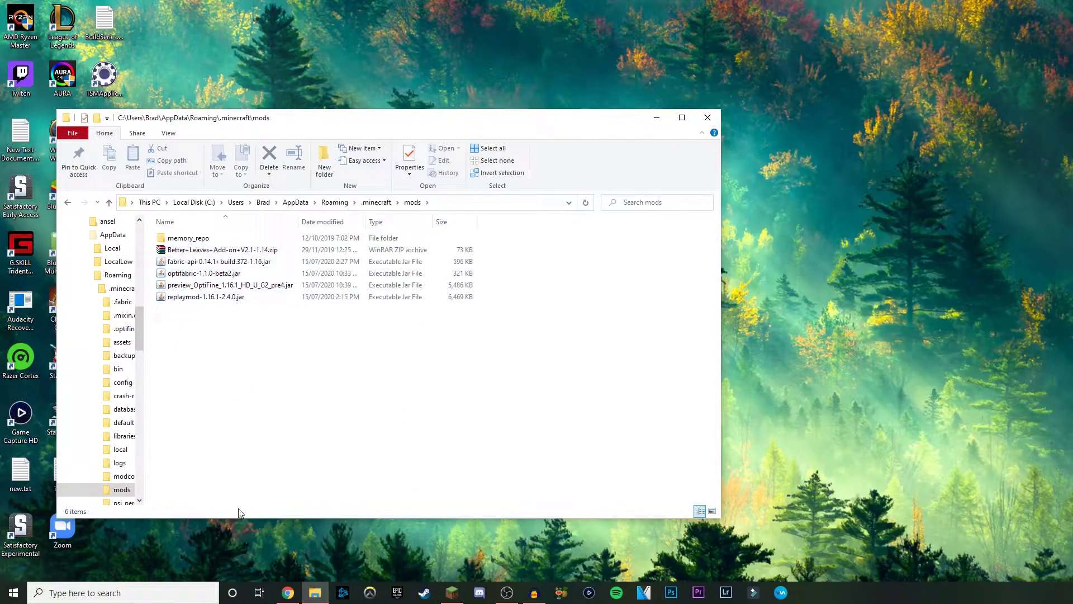
Step: Open the Downloads folder in a second File Explorer window and place it beside the mods folder
{"action": "left_click", "coordinate": [309, 541]}
{"action": "right_click", "coordinate": [315, 592]}
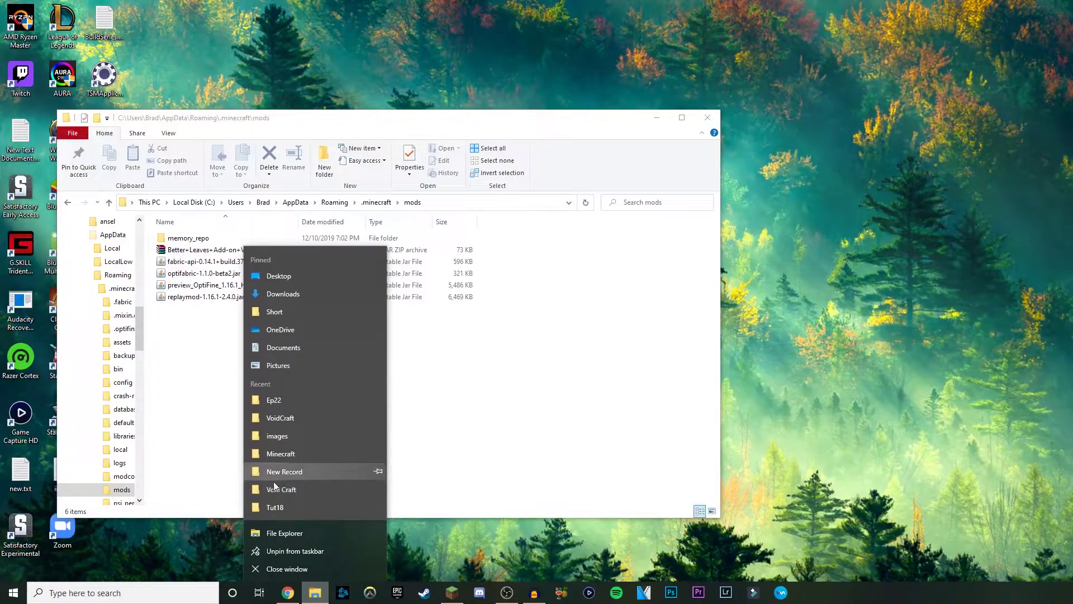
{"action": "left_click", "coordinate": [277, 294]}
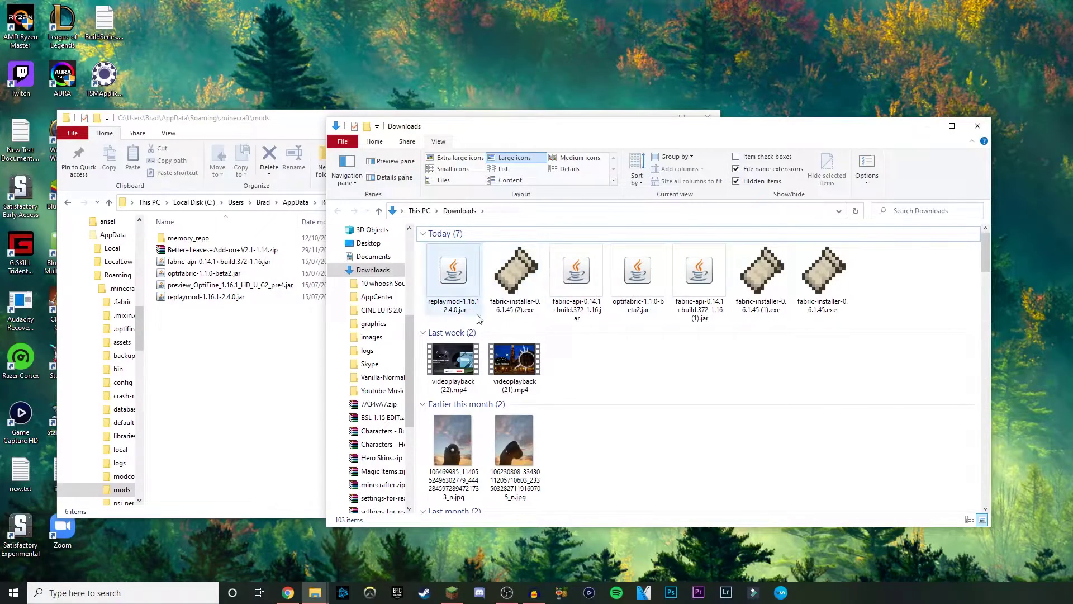
{"action": "left_click_drag", "start_coordinate": [609, 127], "coordinate": [685, 124]}
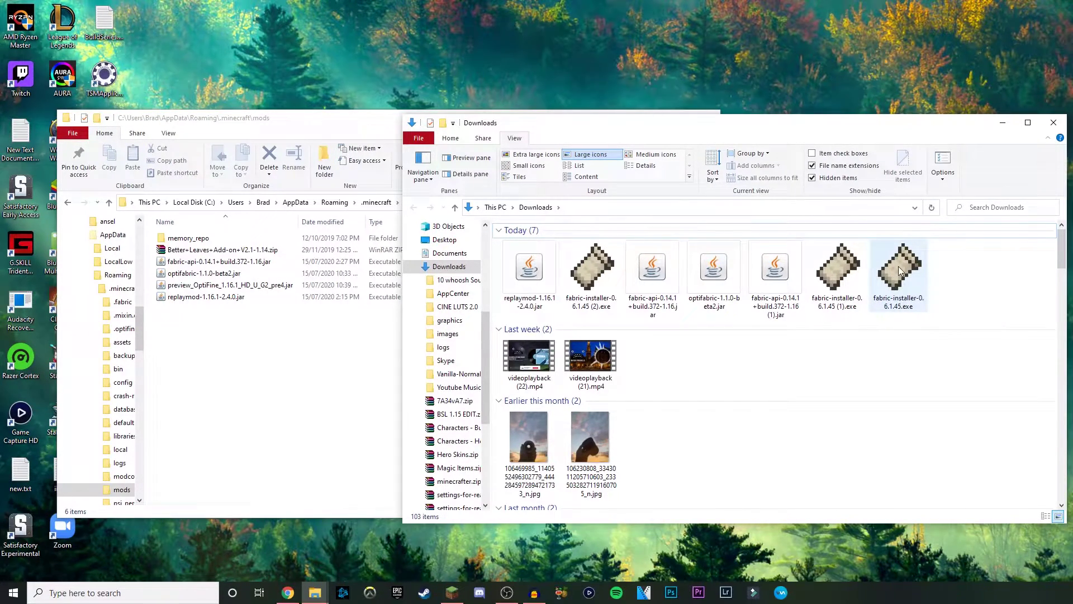
Step: Open the Fabric installer from the Downloads folder, check the Minecraft version choice for 1.16.1, and close it without installing
{"action": "left_click", "coordinate": [900, 291]}
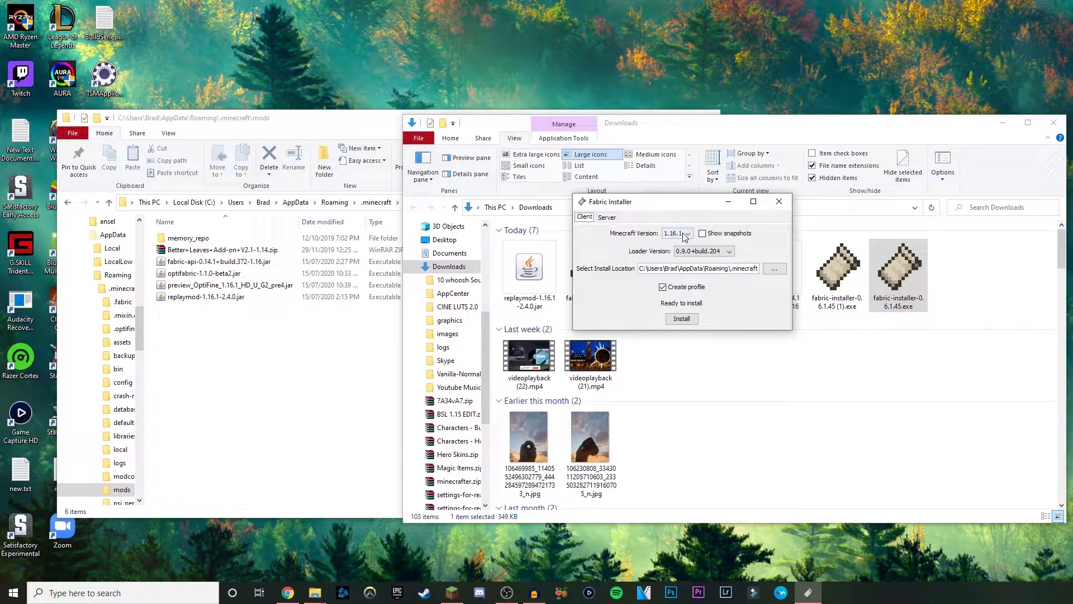
{"action": "left_click", "coordinate": [687, 234]}
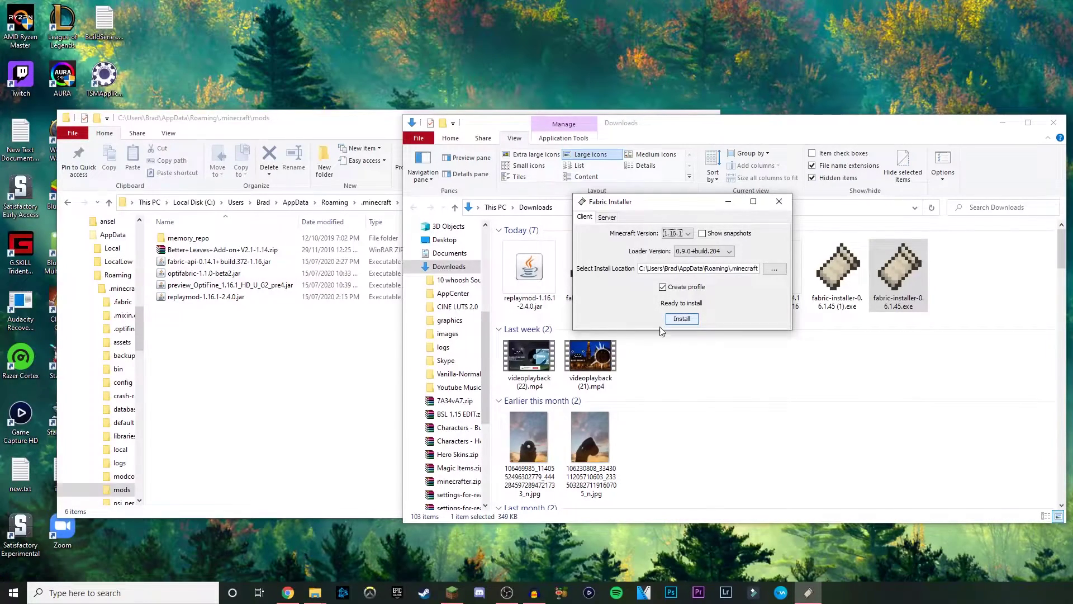
{"action": "left_click", "coordinate": [780, 202]}
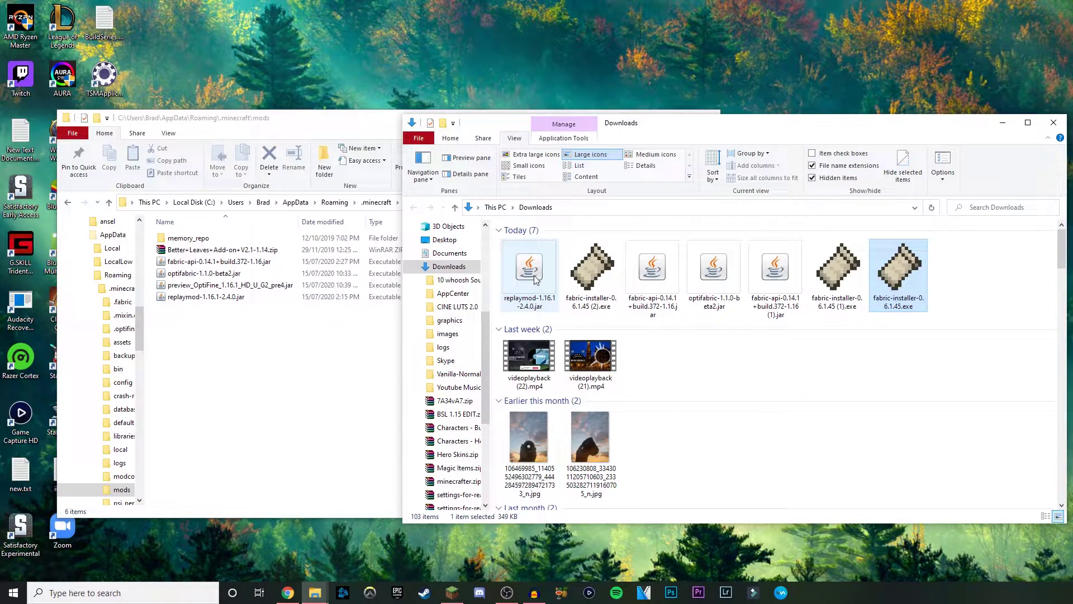
Step: Compare the downloaded Replay Mod, Fabric API and OptiFabric files with the mod files in the mods folder, including OptiFine
{"action": "left_click", "coordinate": [505, 286]}
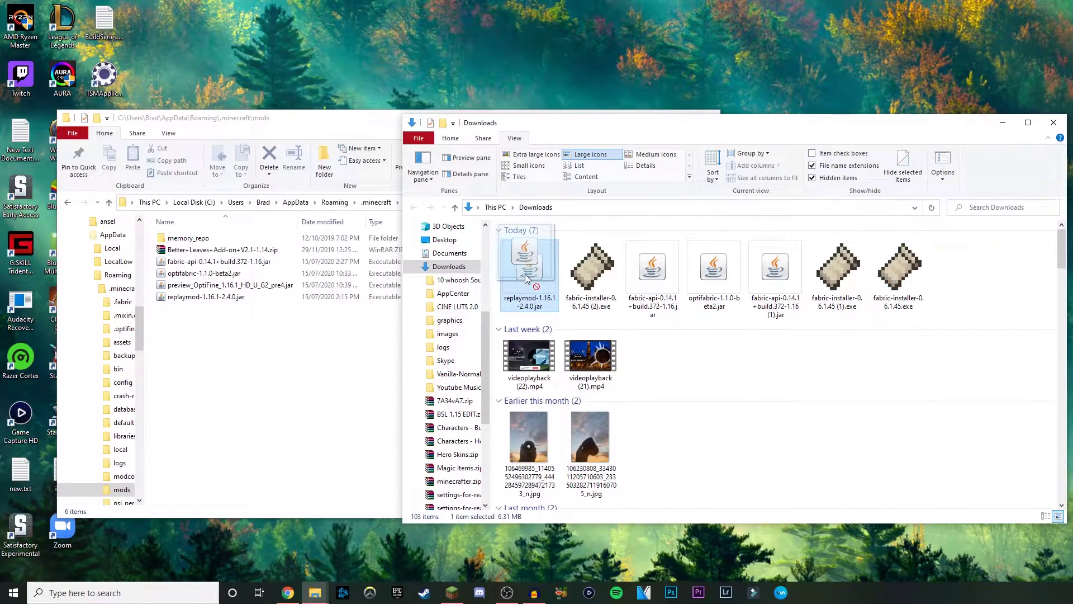
{"action": "left_click_drag", "start_coordinate": [525, 274], "coordinate": [526, 277]}
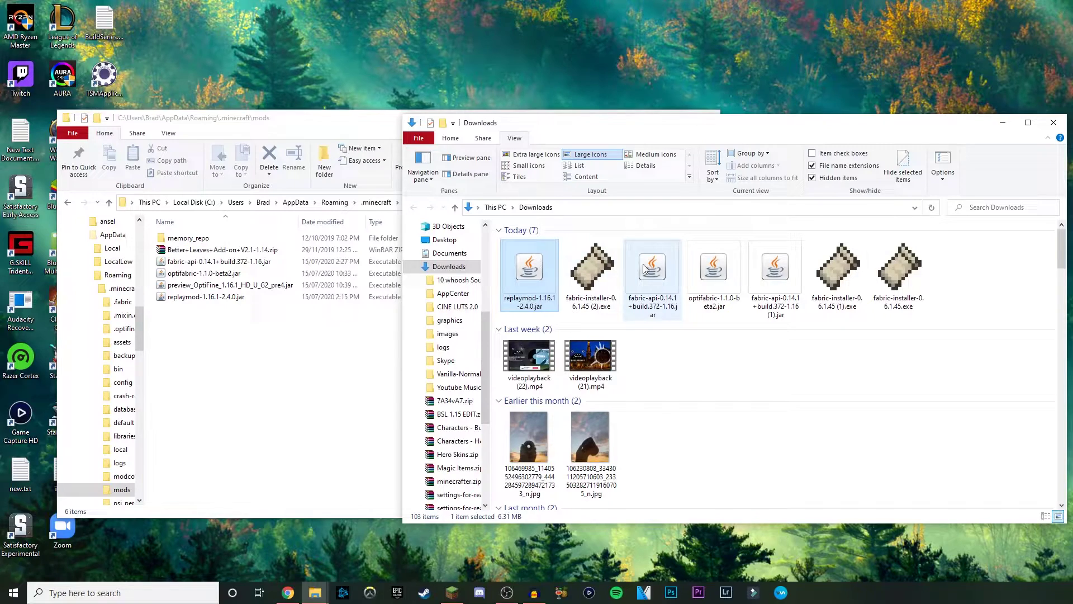
{"action": "left_click", "coordinate": [644, 269]}
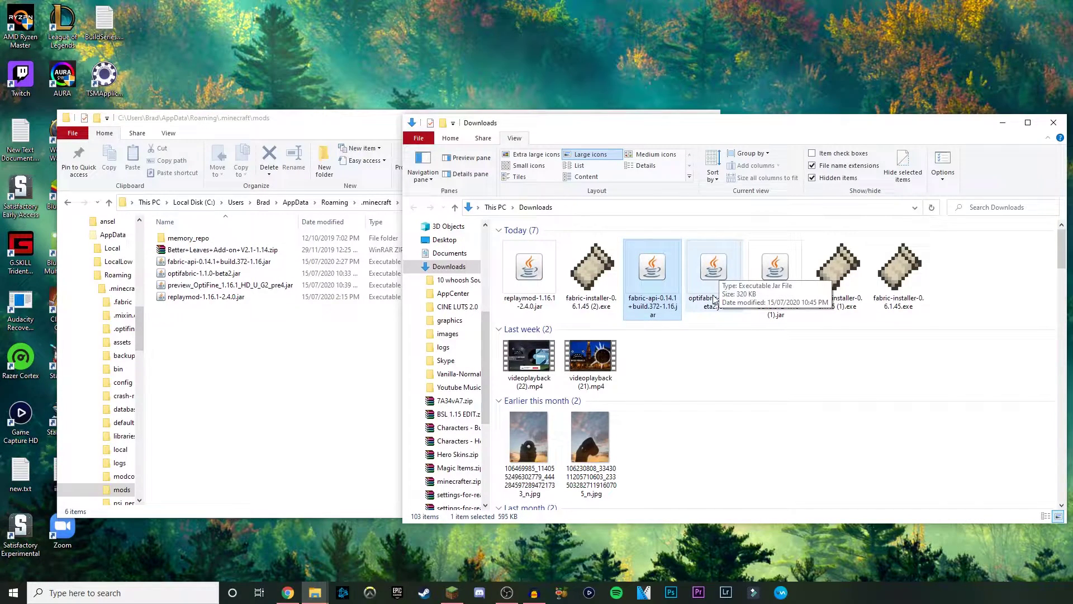
{"action": "left_click", "coordinate": [713, 281]}
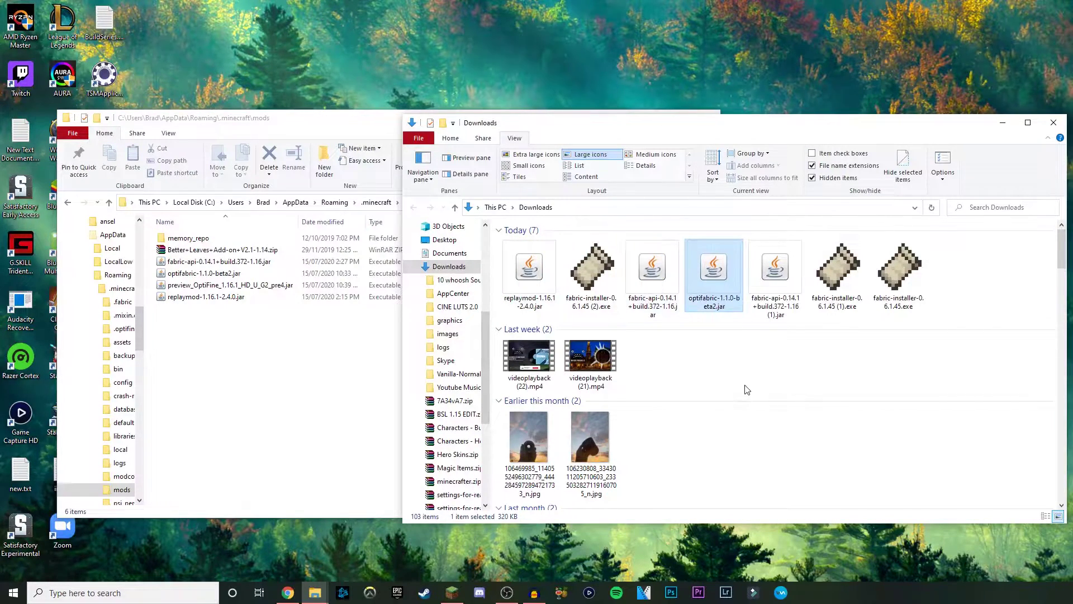
{"action": "left_click", "coordinate": [206, 317]}
{"action": "left_click", "coordinate": [203, 286]}
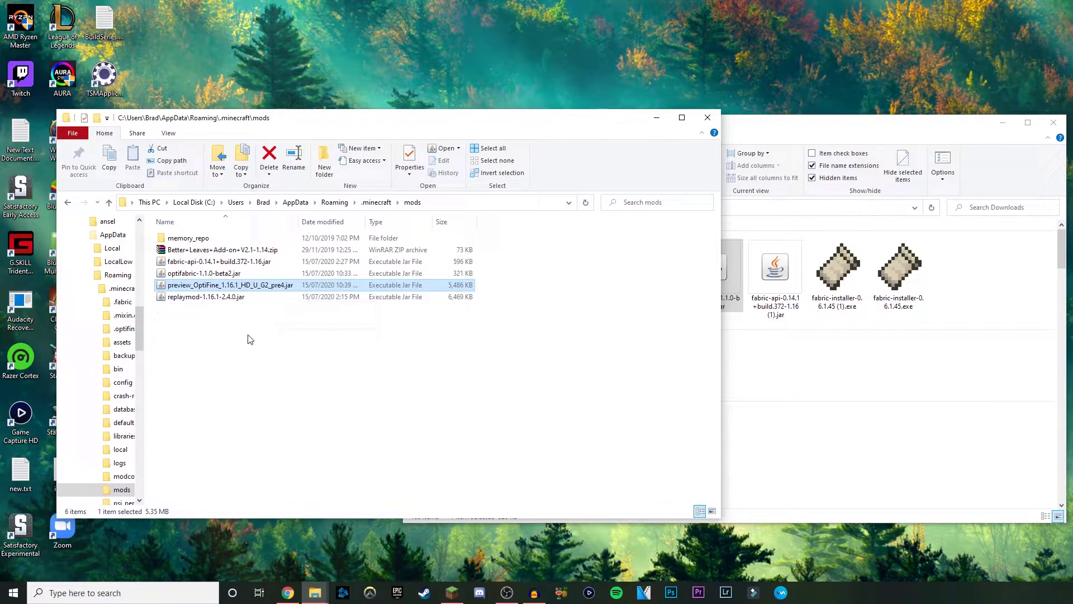
{"action": "left_click_drag", "start_coordinate": [228, 334], "coordinate": [211, 274]}
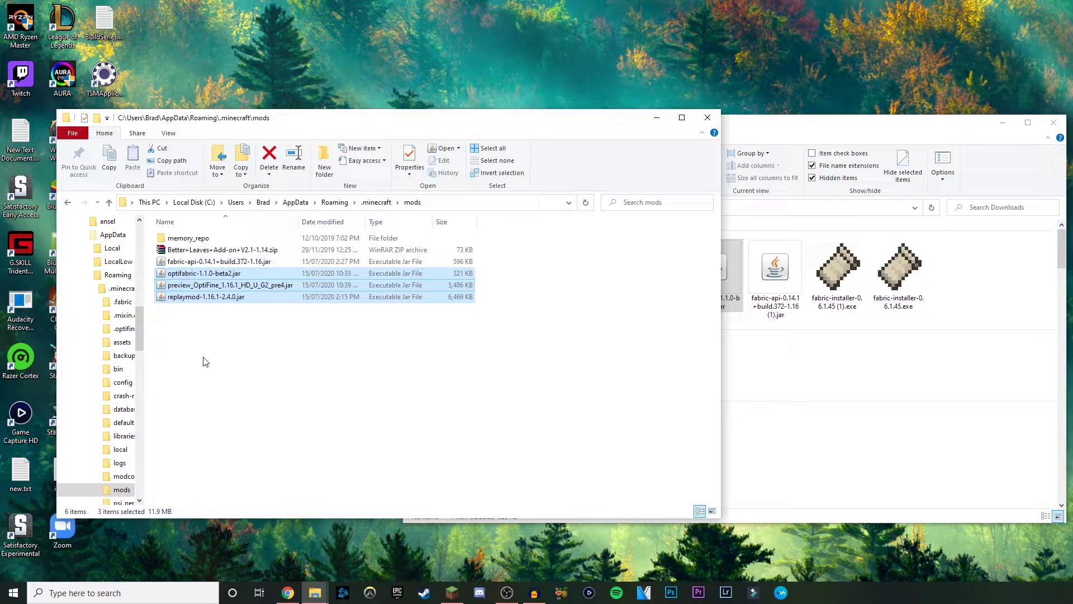
{"action": "left_click", "coordinate": [180, 389]}
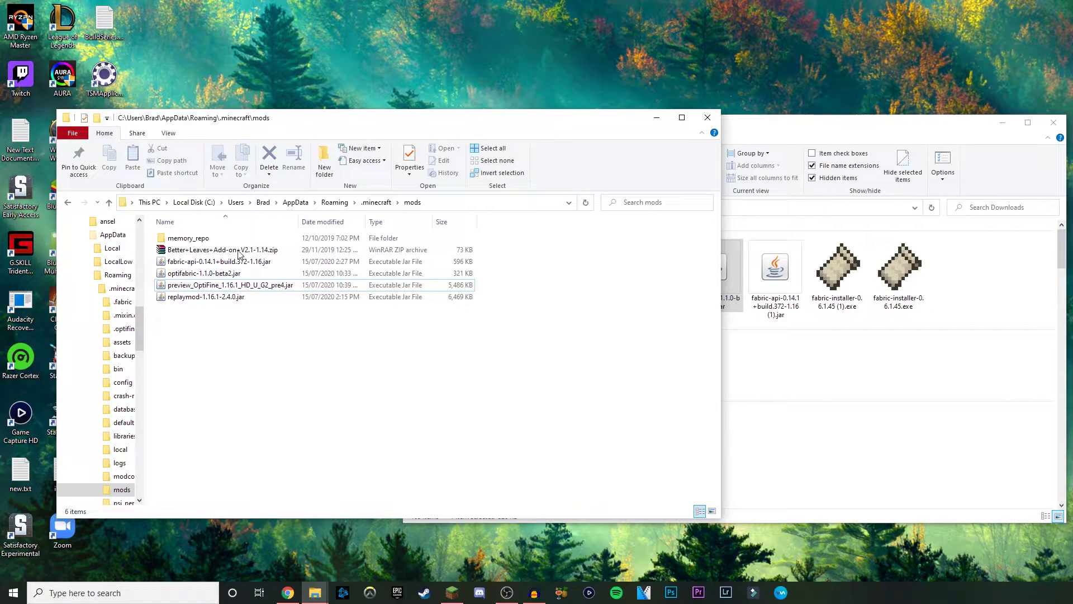
Step: Close the Downloads and mods File Explorer windows
{"action": "left_click", "coordinate": [838, 125]}
{"action": "left_click", "coordinate": [1053, 123]}
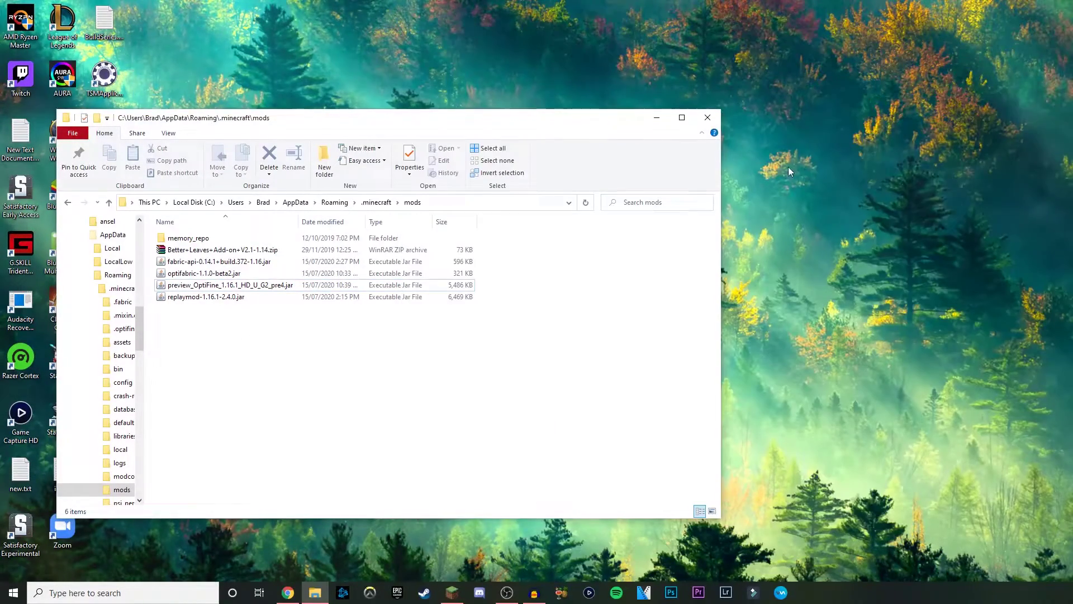
{"action": "left_click", "coordinate": [707, 118]}
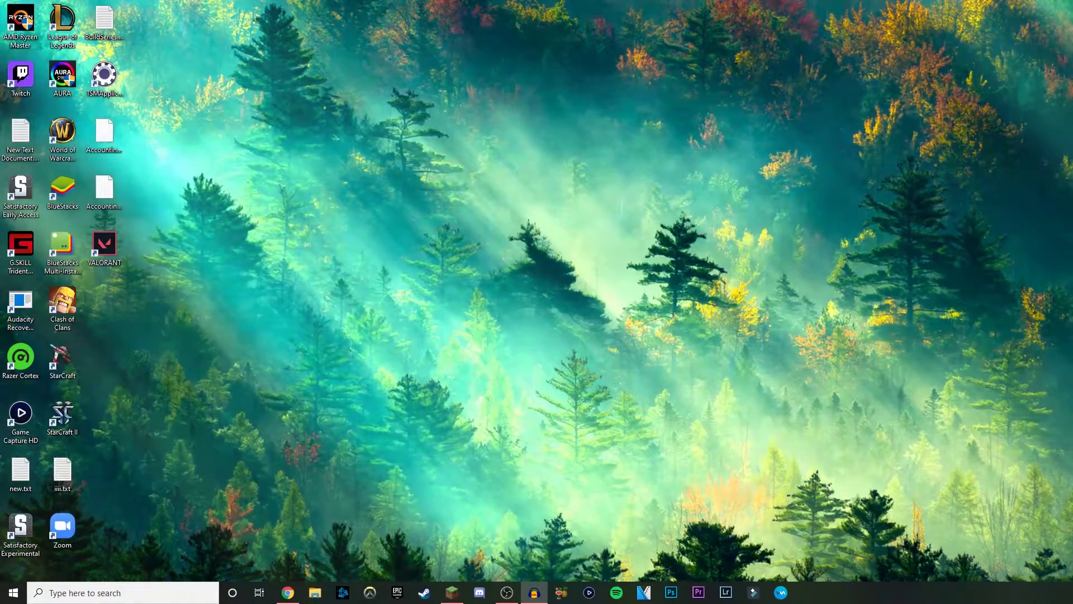
Step: Switch to the Minecraft Launcher, check that the fabric-loader-1.16.1 installation is selected, and launch the game
{"action": "left_click", "coordinate": [452, 592]}
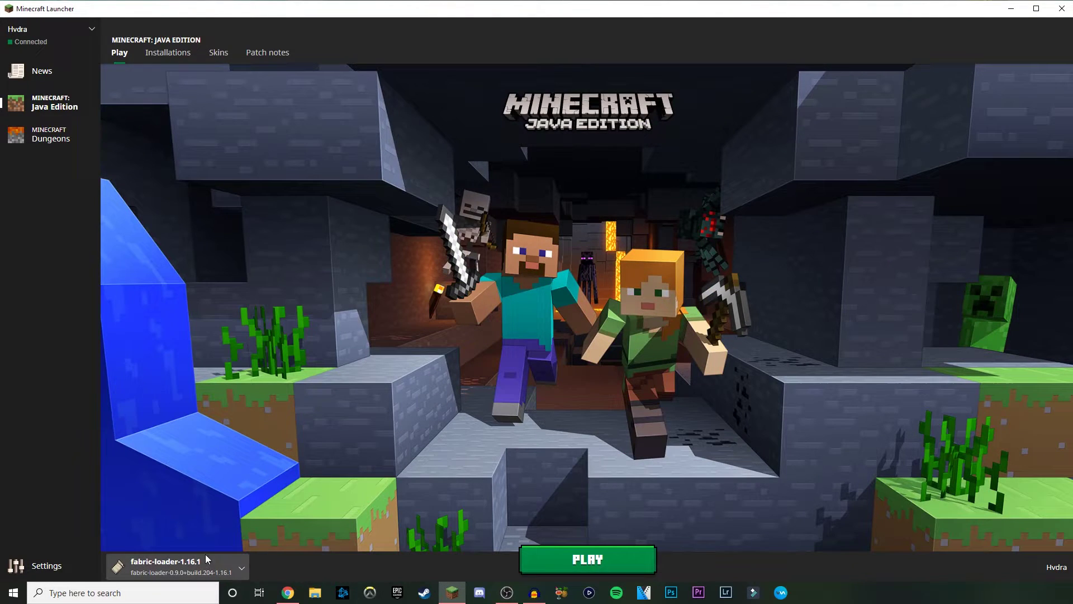
{"action": "left_click", "coordinate": [224, 573]}
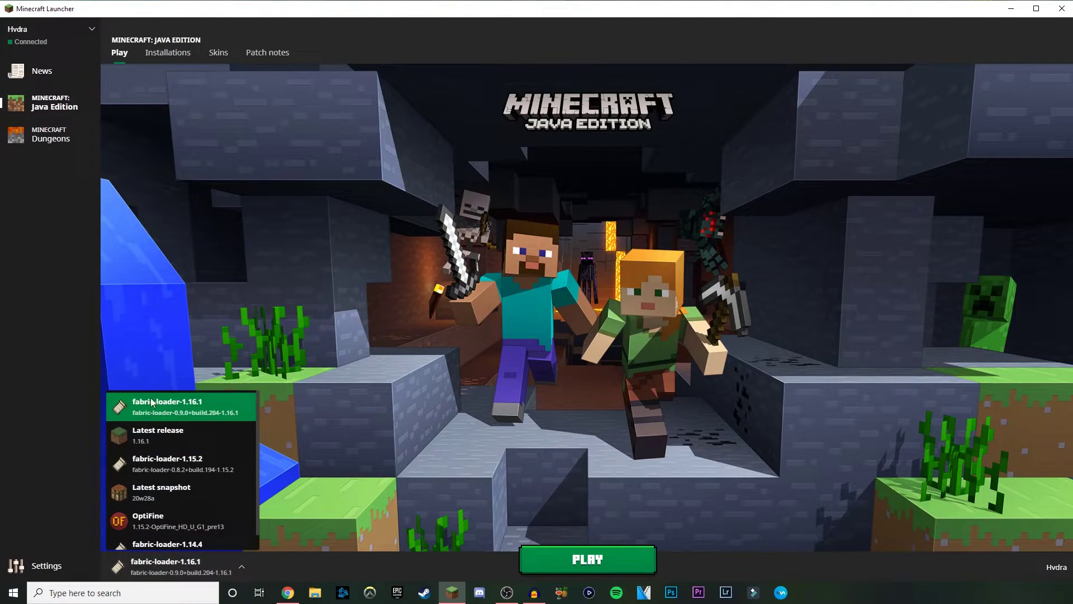
{"action": "left_click", "coordinate": [226, 569]}
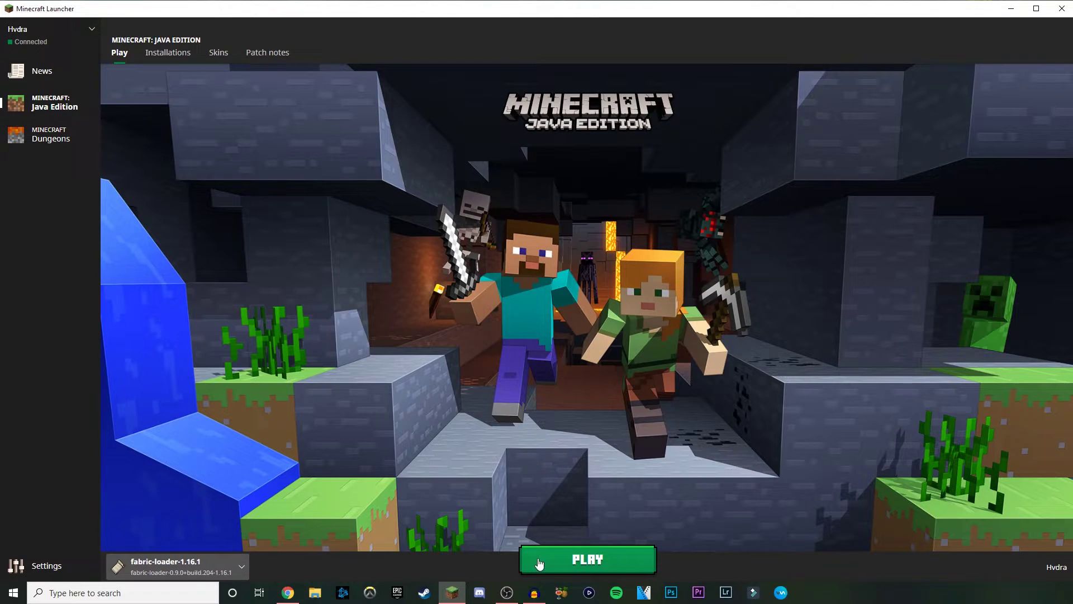
{"action": "left_click", "coordinate": [585, 560]}
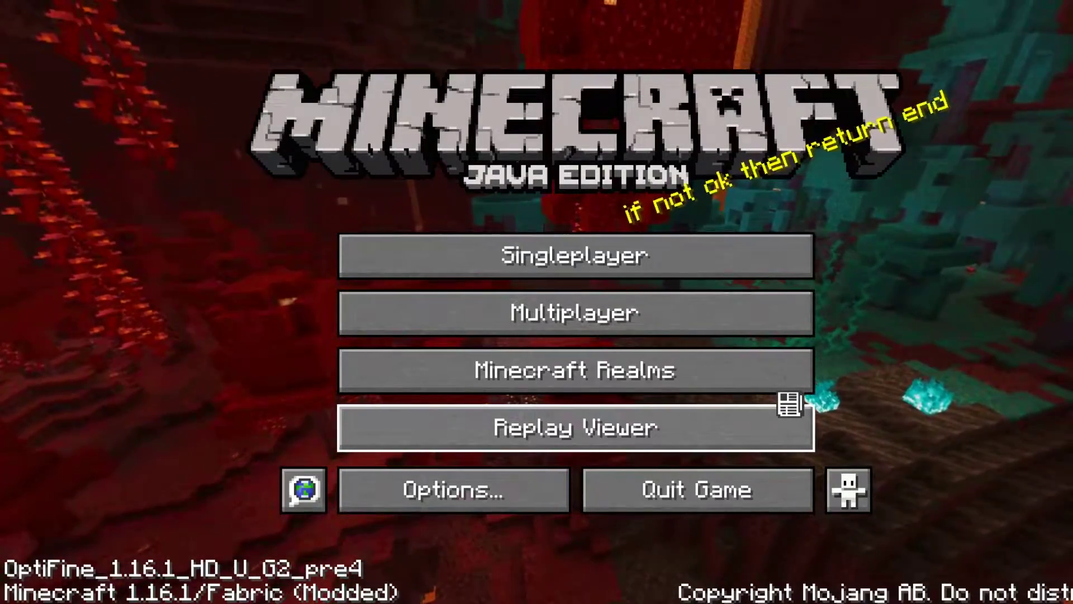
Step: Look into the Replay Viewer, return to the title screen, and load the singleplayer world 1.16
{"action": "left_click", "coordinate": [452, 428]}
{"action": "left_click", "coordinate": [792, 577]}
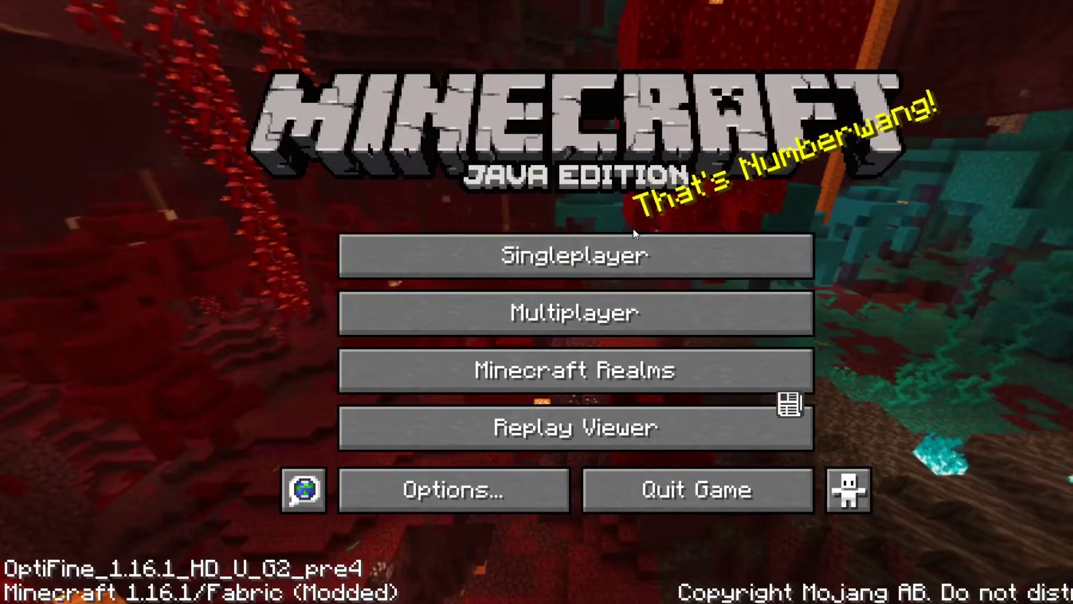
{"action": "left_click", "coordinate": [621, 255]}
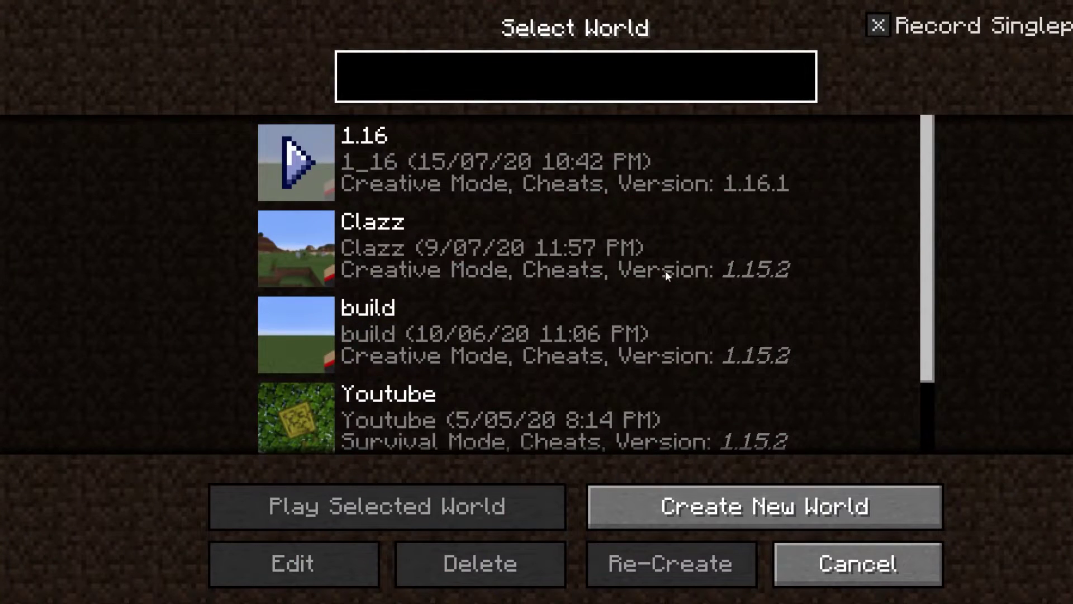
{"action": "double_click", "coordinate": [510, 214]}
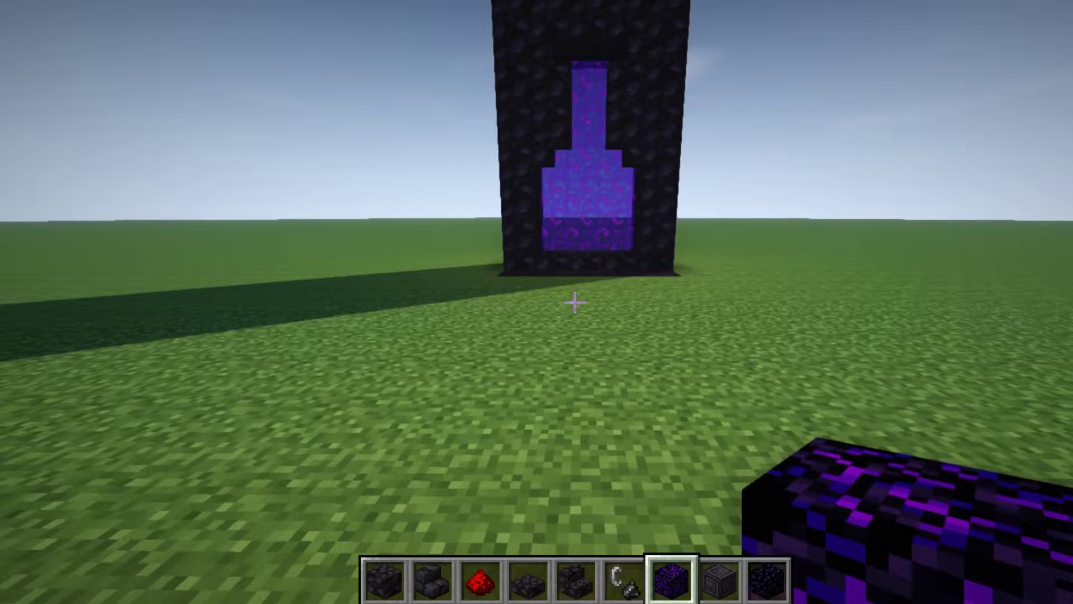
Step: Start a replay recording from the game menu, try pausing, resuming and stopping it, and return to the game
{"action": "key", "text": "Escape"}
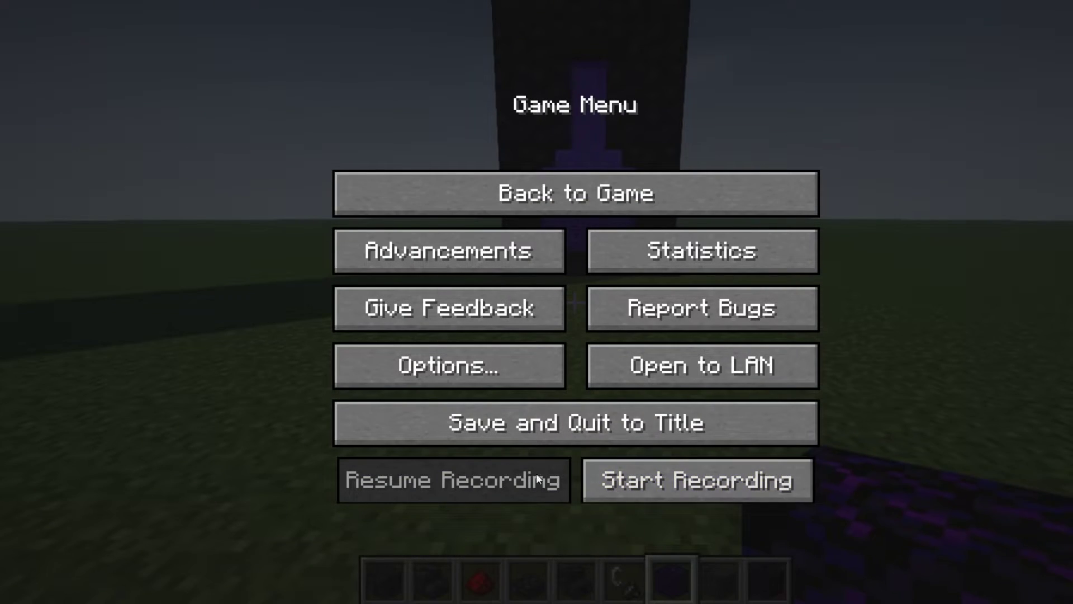
{"action": "left_click", "coordinate": [639, 488]}
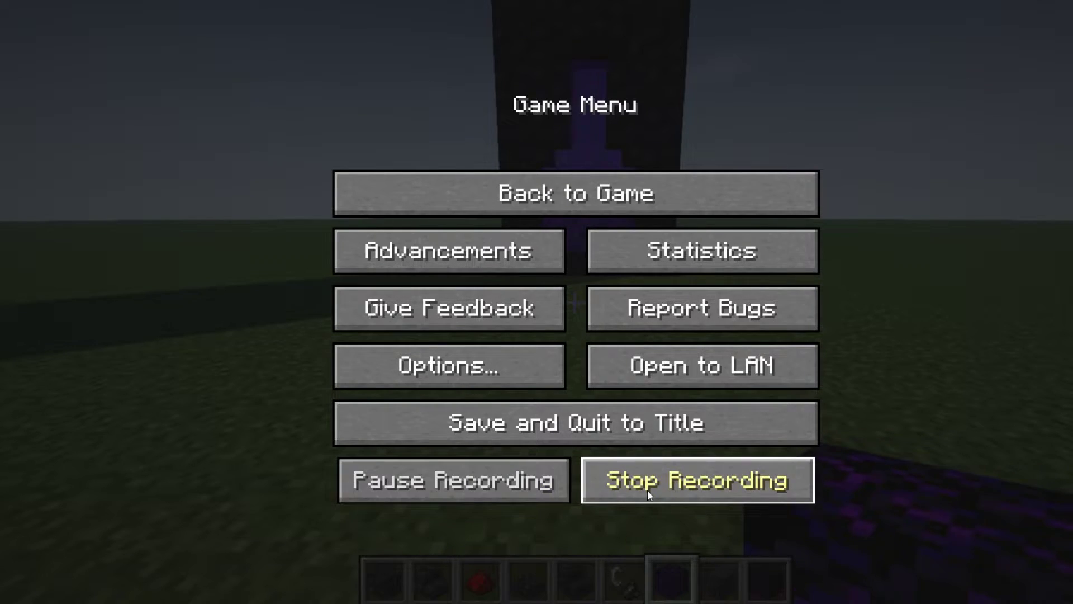
{"action": "left_click", "coordinate": [497, 488]}
{"action": "left_click", "coordinate": [461, 486]}
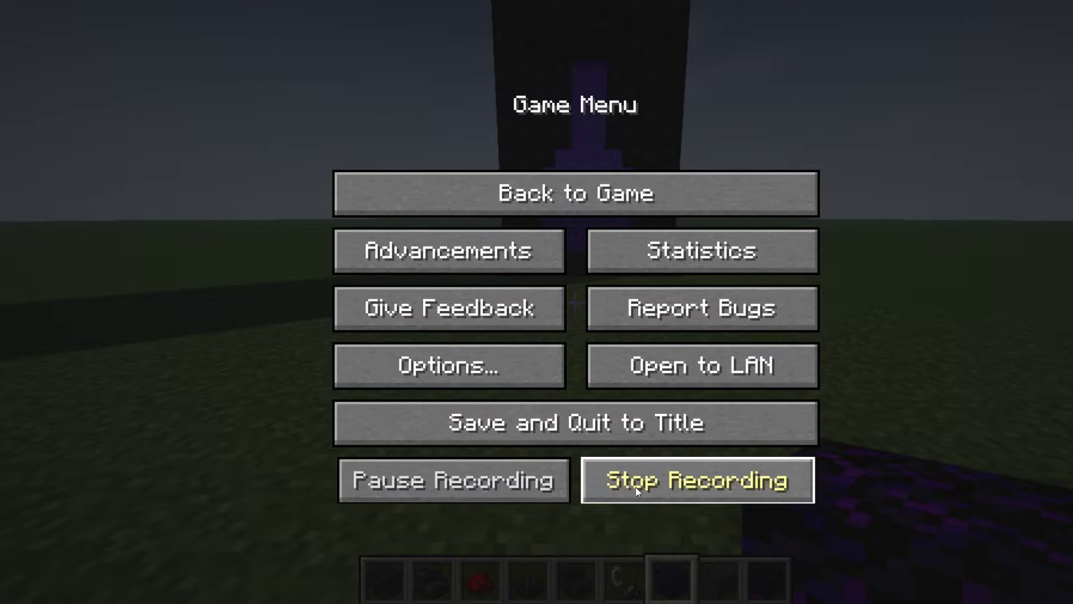
{"action": "left_click", "coordinate": [635, 488]}
{"action": "left_click", "coordinate": [667, 193]}
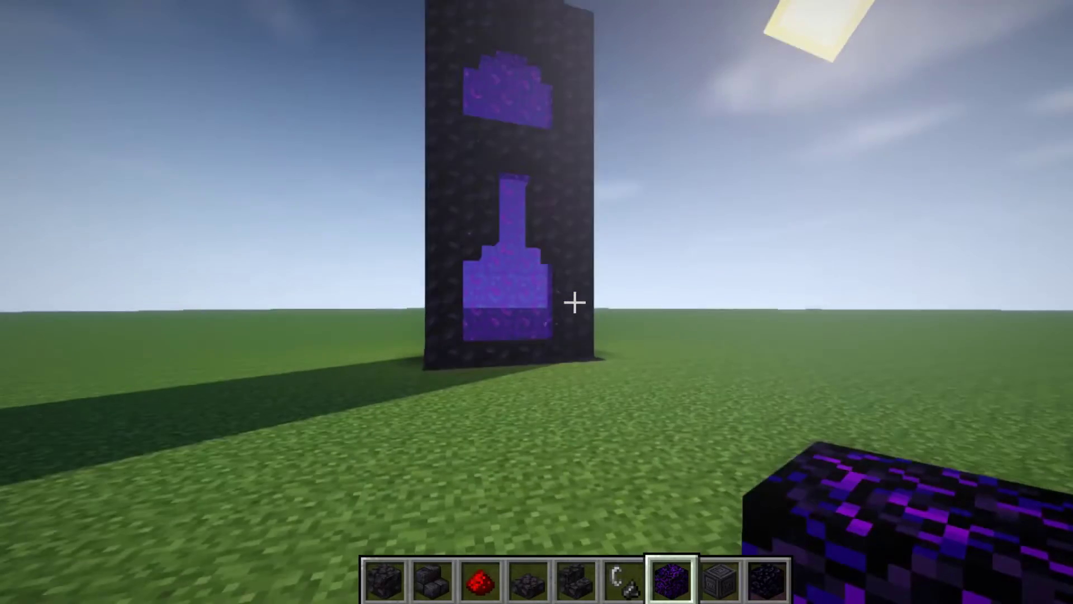
Step: Save and quit the world to the title screen, open the Replay Viewer, and load the recorded replay
{"action": "key", "text": "Escape"}
{"action": "left_click", "coordinate": [619, 438]}
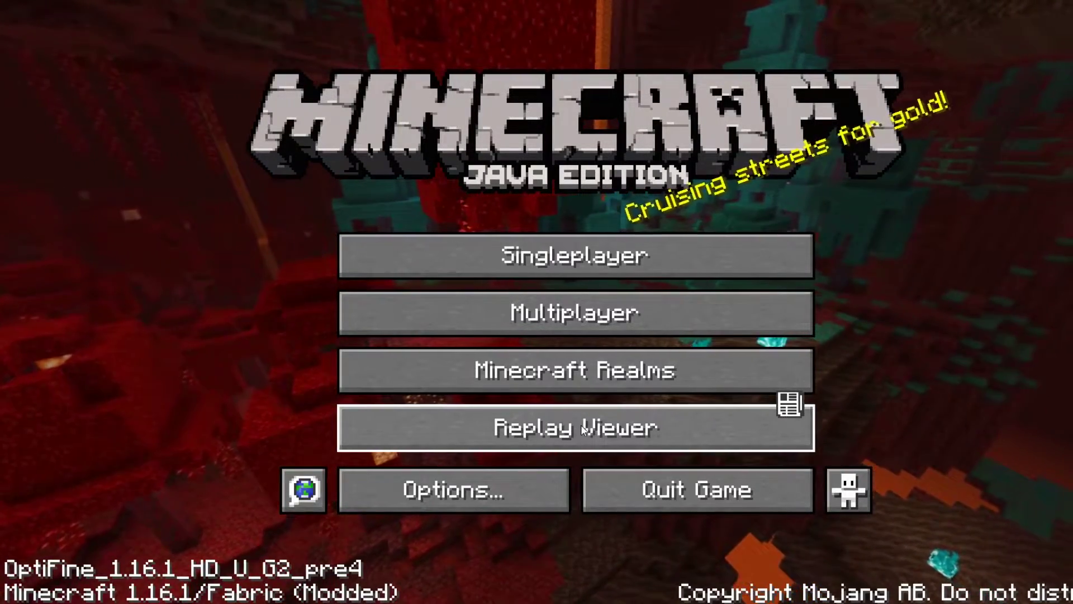
{"action": "left_click", "coordinate": [613, 426]}
{"action": "left_click", "coordinate": [297, 222]}
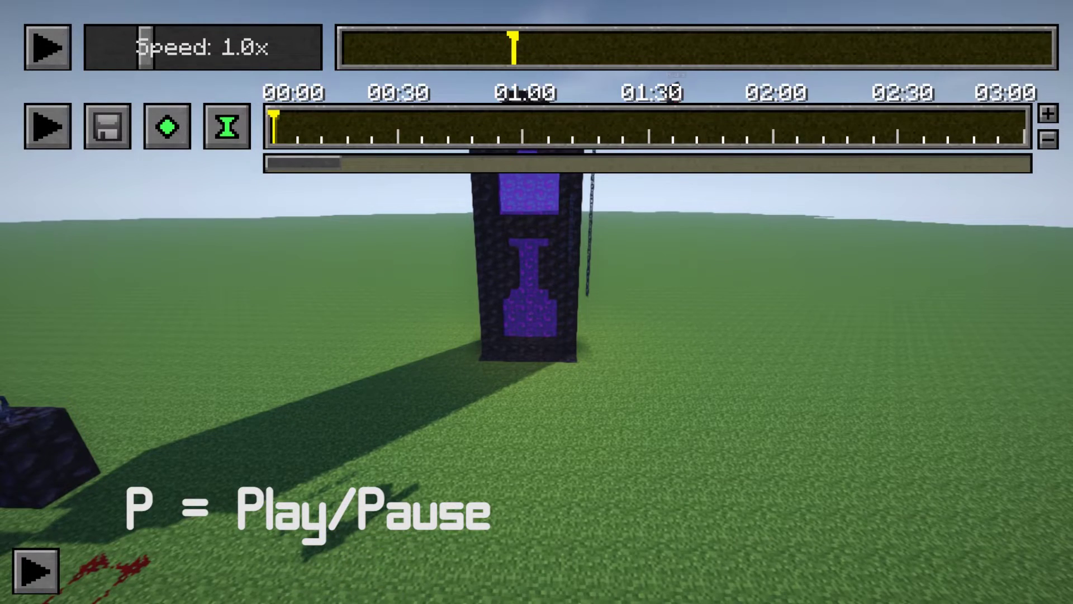
Step: Bring up the cursor, play the replay at 0.1x speed, raise the speed to 8.0x, and pause playback
{"action": "key", "text": "t"}
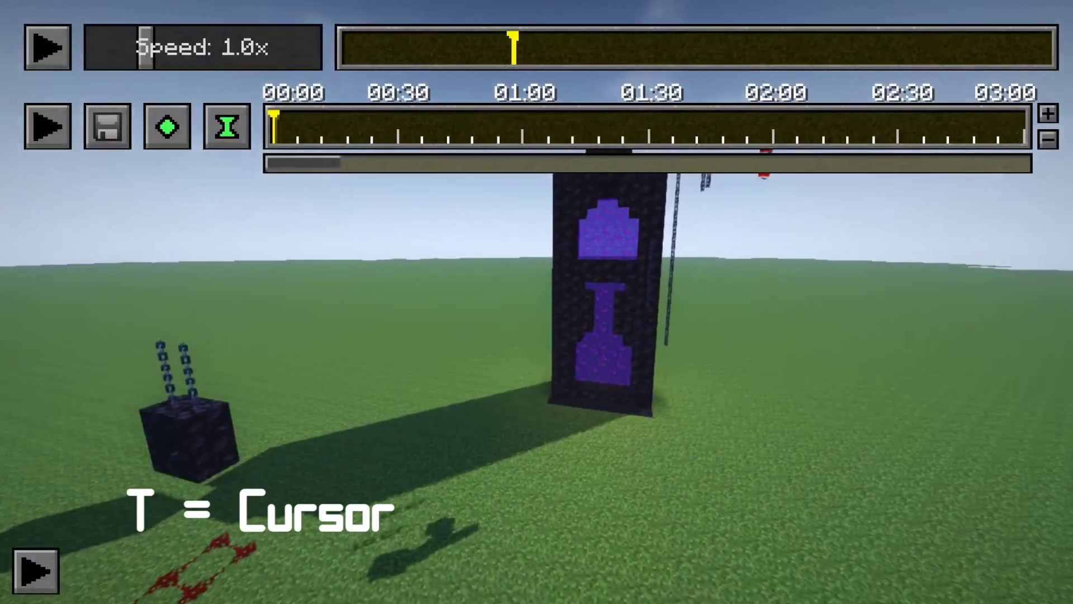
{"action": "key", "text": "Escape"}
{"action": "key", "text": "Escape"}
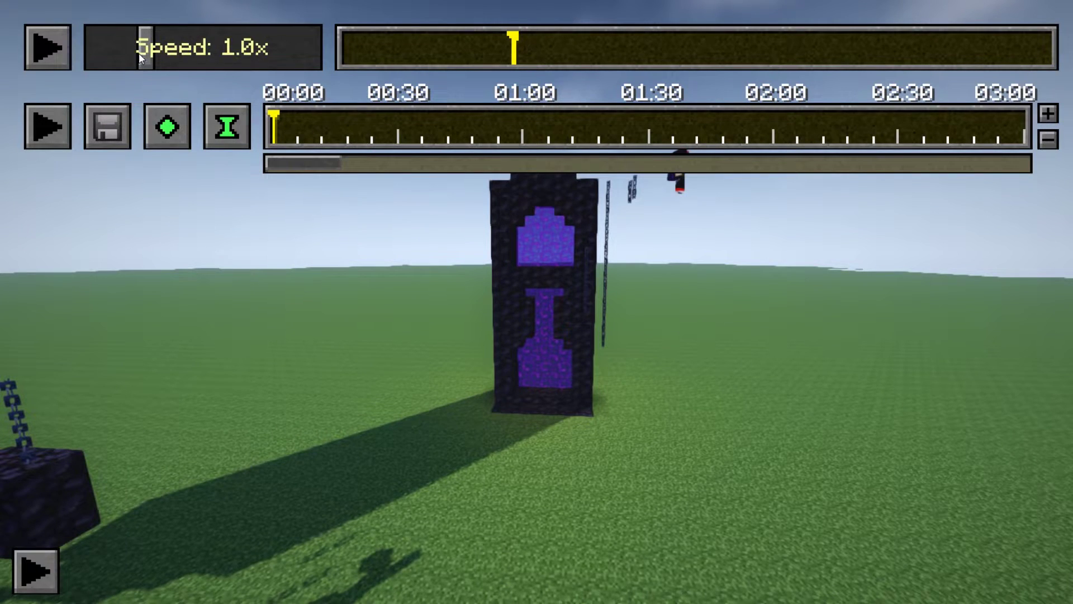
{"action": "left_click_drag", "start_coordinate": [138, 59], "coordinate": [96, 49]}
{"action": "left_click", "coordinate": [55, 48]}
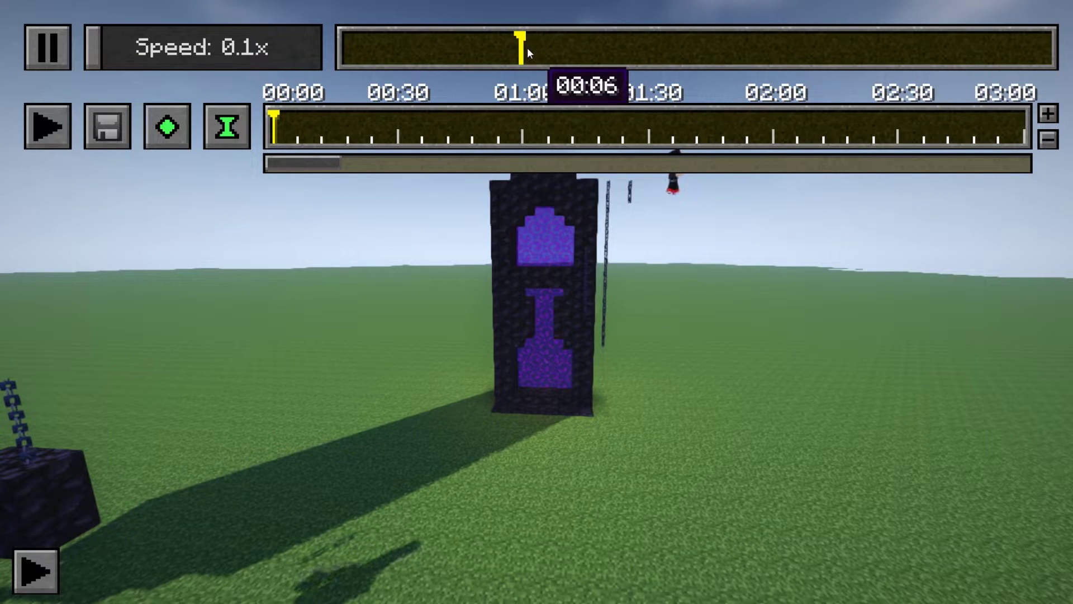
{"action": "left_click_drag", "start_coordinate": [93, 48], "coordinate": [397, 53]}
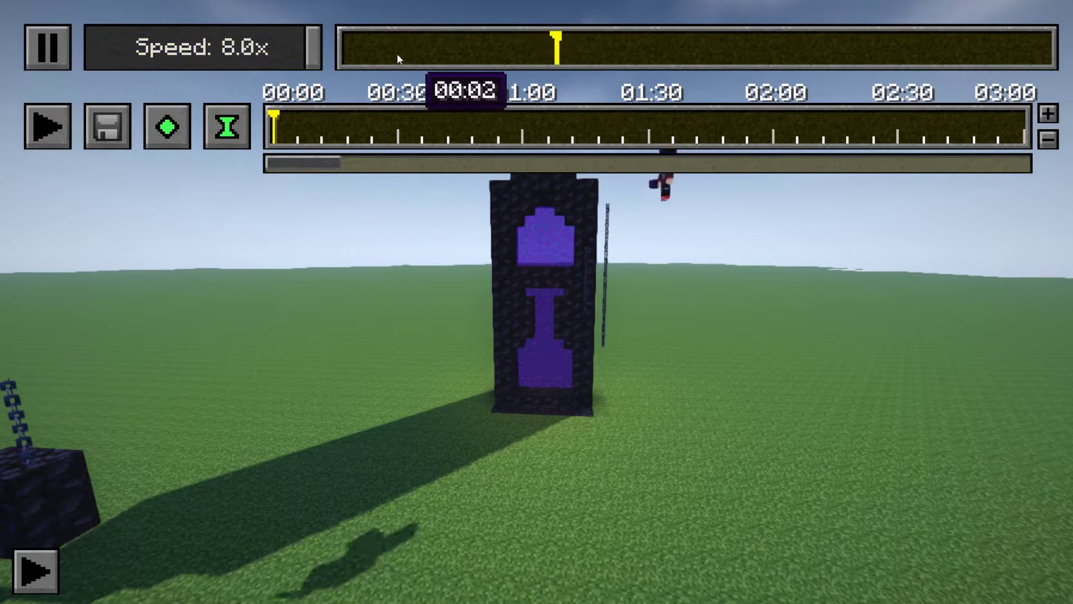
{"action": "left_click", "coordinate": [49, 48]}
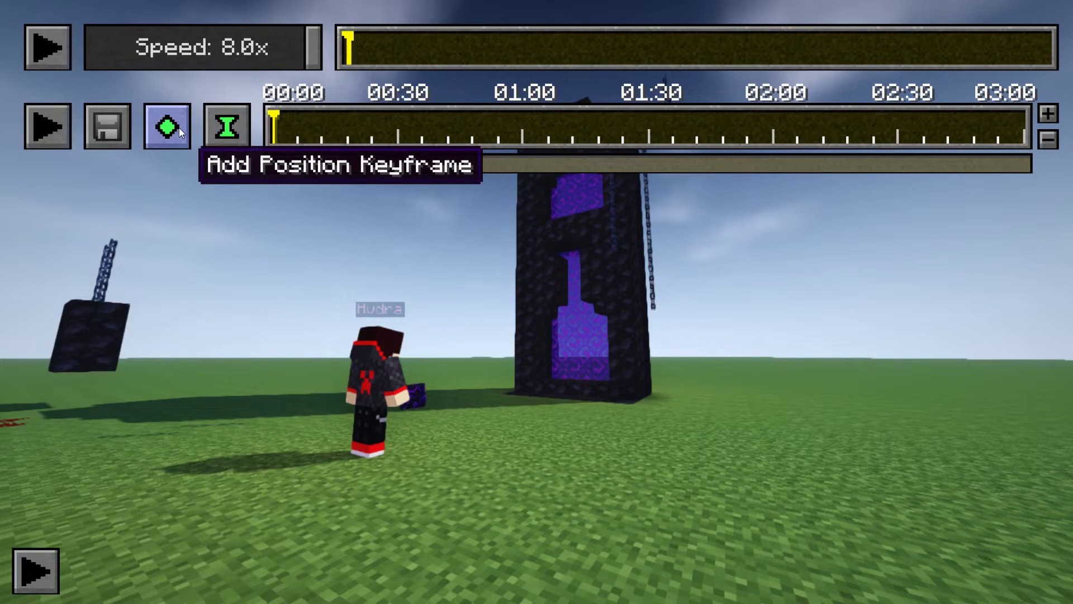
Step: Add a position keyframe and a time keyframe at the start of the keyframe timeline
{"action": "left_click", "coordinate": [179, 127]}
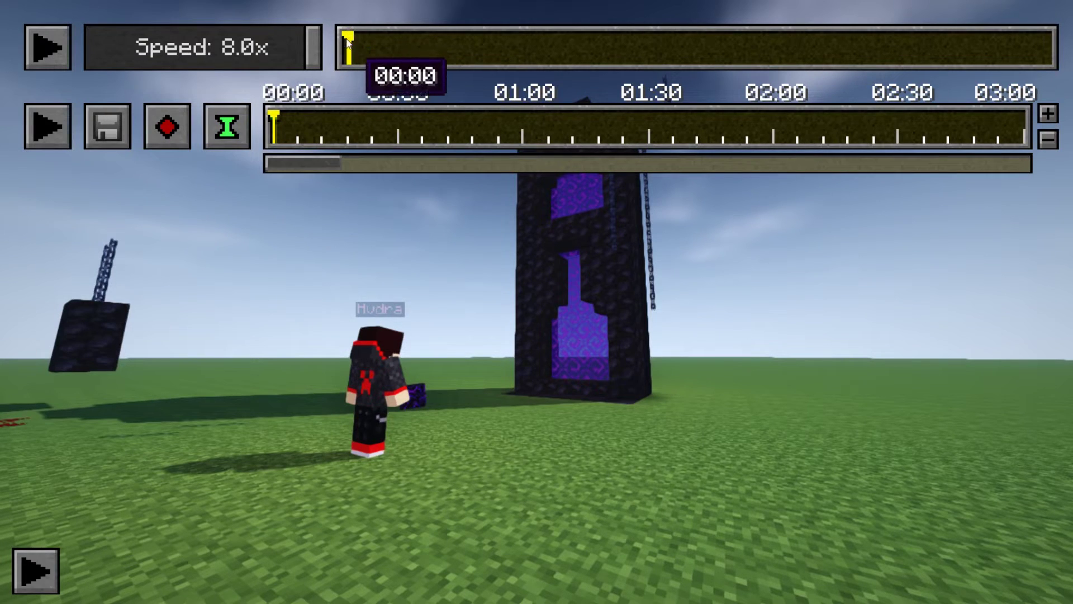
{"action": "left_click", "coordinate": [226, 127]}
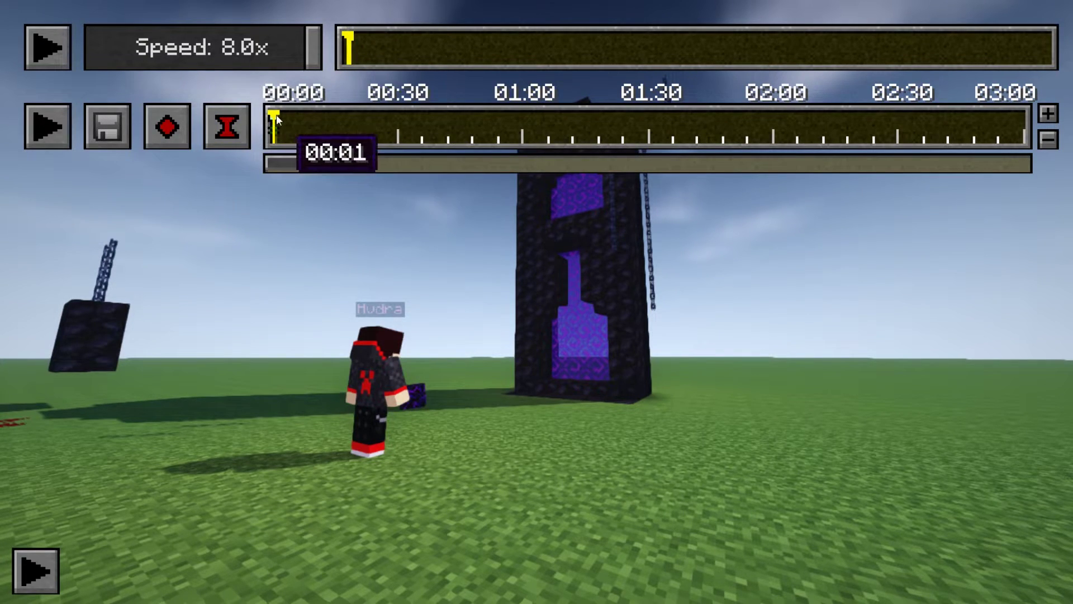
Step: Play the replay further at 8.0x speed, pause it, and fly the camera to a new viewpoint facing the portal tower
{"action": "left_click", "coordinate": [58, 56]}
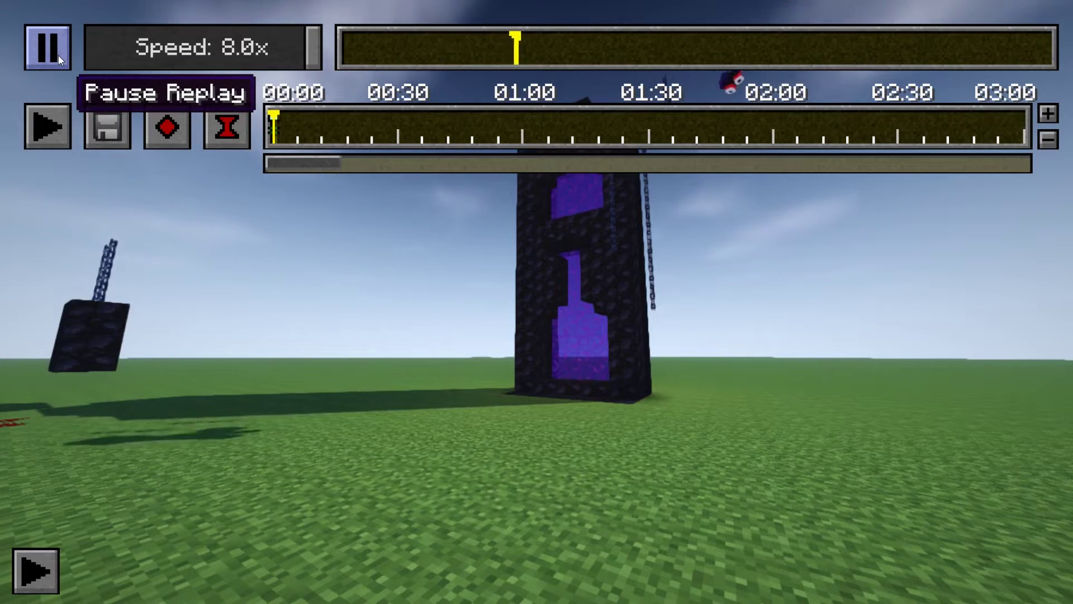
{"action": "left_click", "coordinate": [58, 55]}
{"action": "key", "text": "w"}
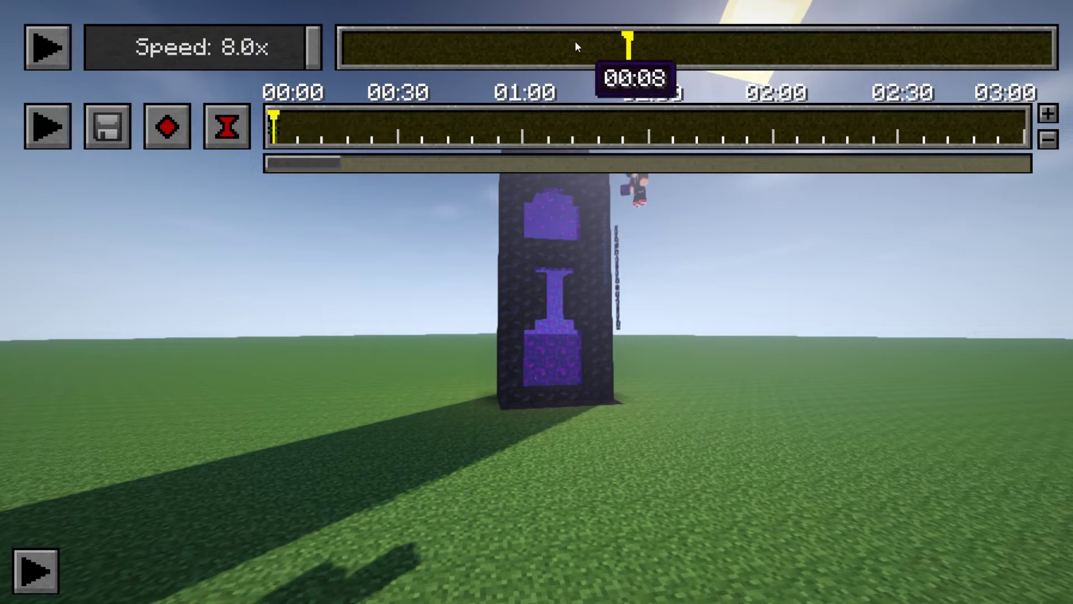
Step: Add a second time keyframe and position keyframe further along the keyframe timeline for the new camera viewpoint
{"action": "left_click_drag", "start_coordinate": [278, 110], "coordinate": [328, 115]}
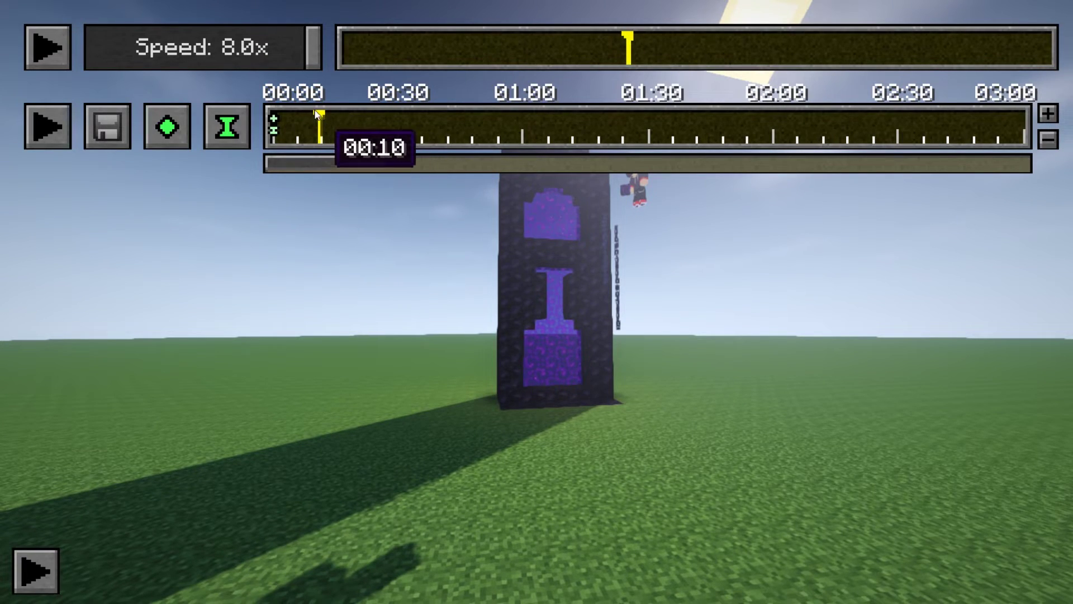
{"action": "left_click", "coordinate": [227, 127]}
{"action": "left_click", "coordinate": [167, 126]}
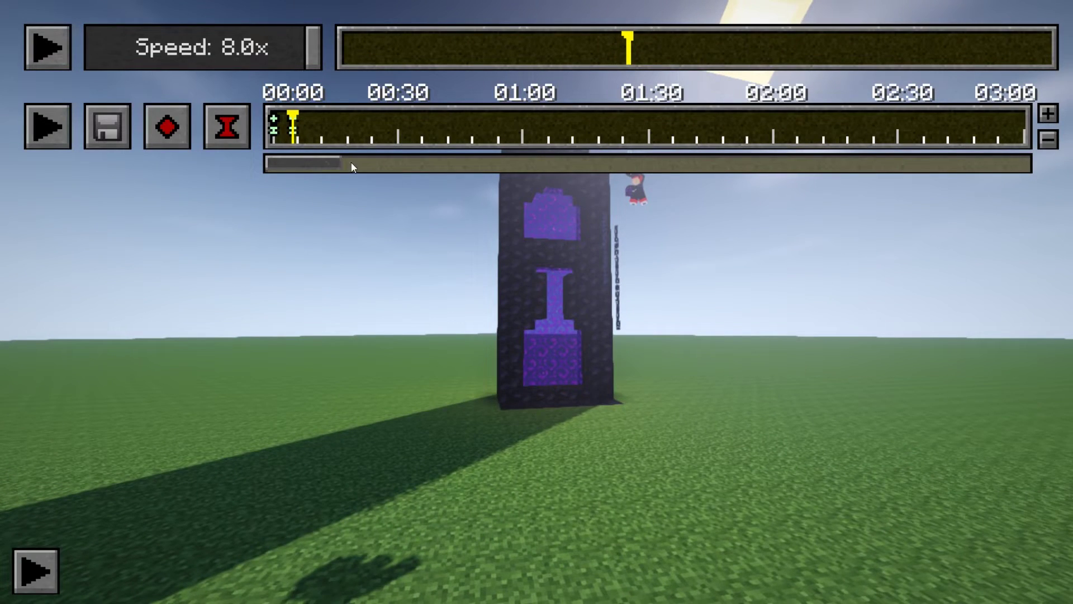
Step: Open the camera path's render settings and review the video, advanced and command line options
{"action": "left_click", "coordinate": [109, 124]}
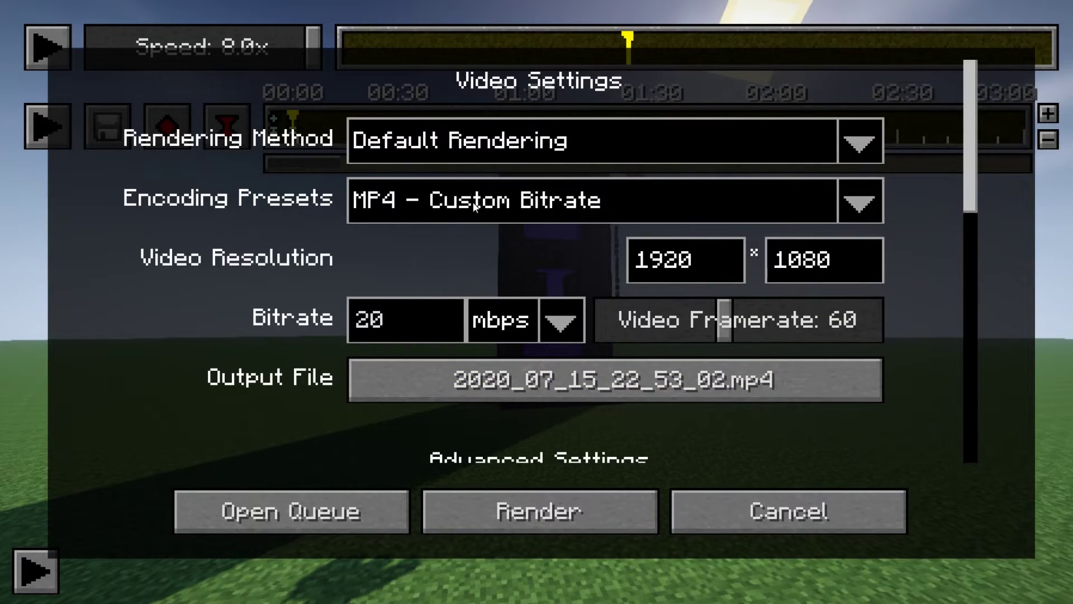
{"action": "scroll", "coordinate": [960, 185], "scroll_direction": "down", "scroll_amount": 3}
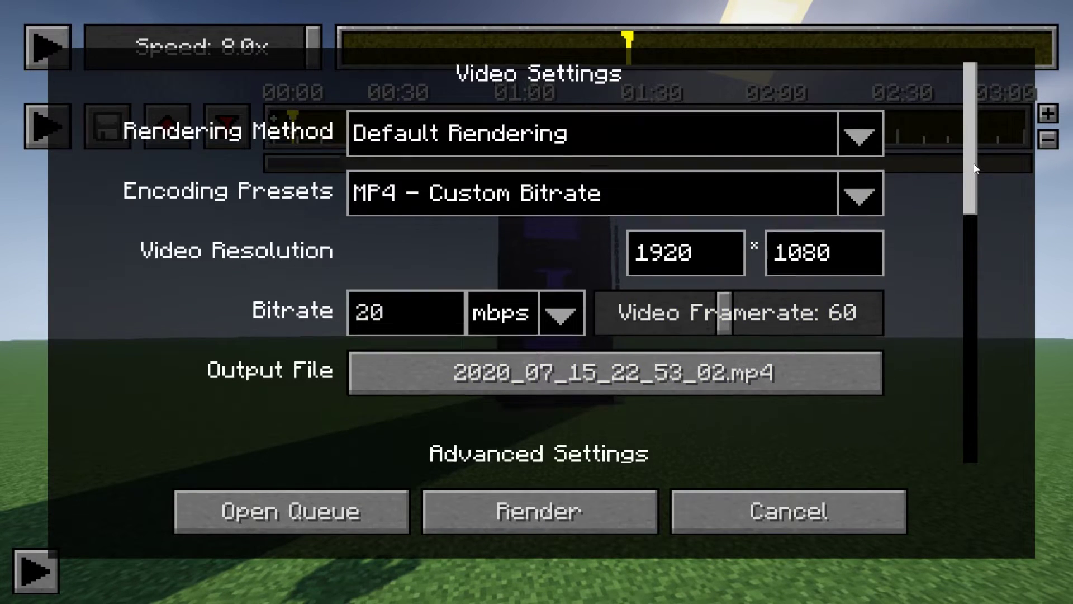
{"action": "scroll", "coordinate": [985, 190], "scroll_direction": "down", "scroll_amount": 1}
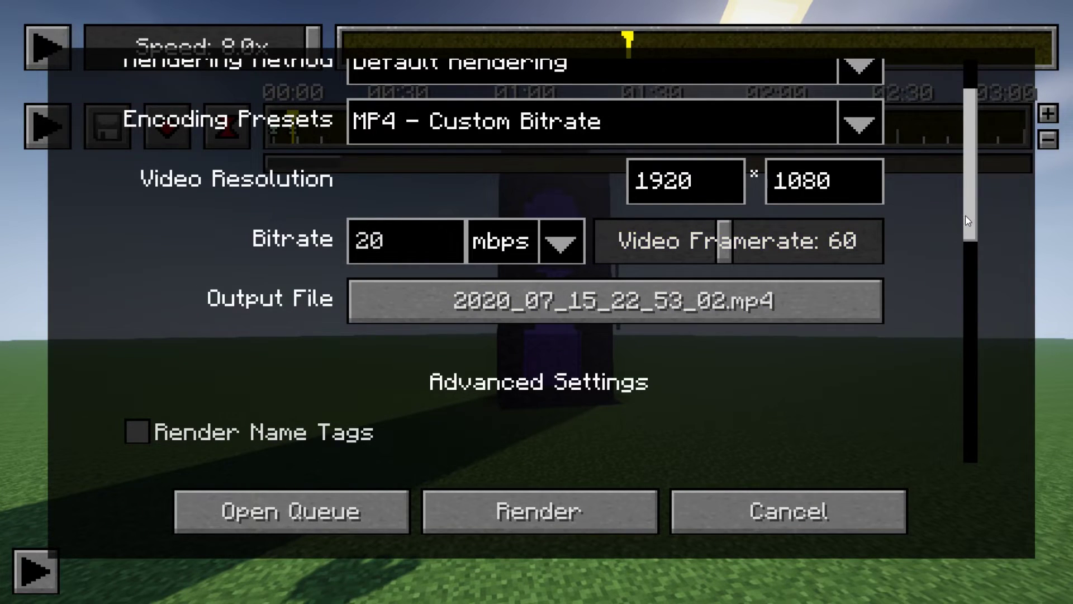
{"action": "scroll", "coordinate": [966, 218], "scroll_direction": "down", "scroll_amount": 10}
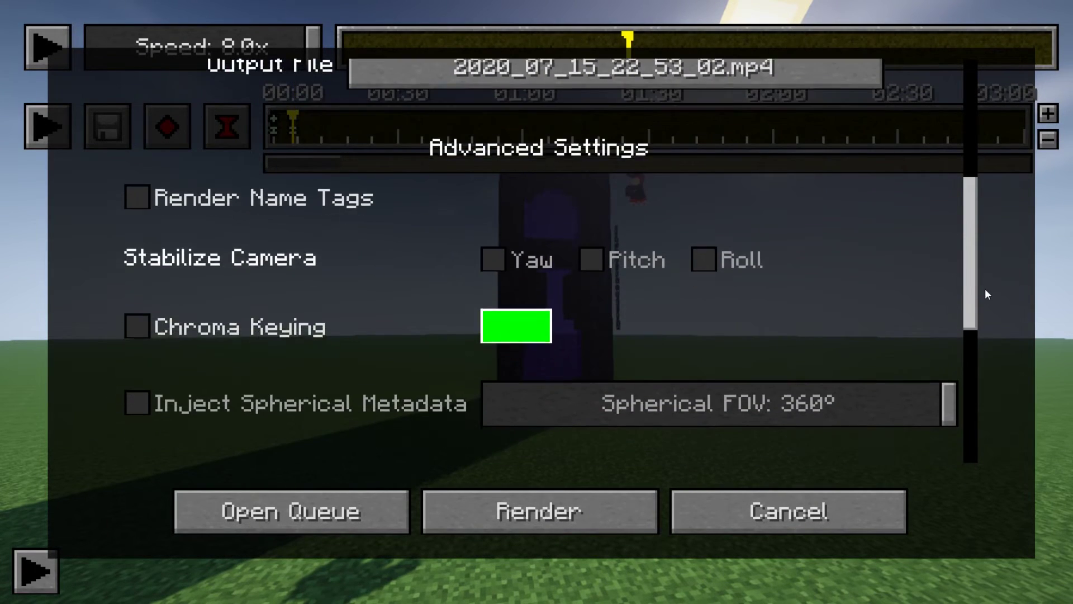
{"action": "scroll", "coordinate": [987, 313], "scroll_direction": "down", "scroll_amount": 11}
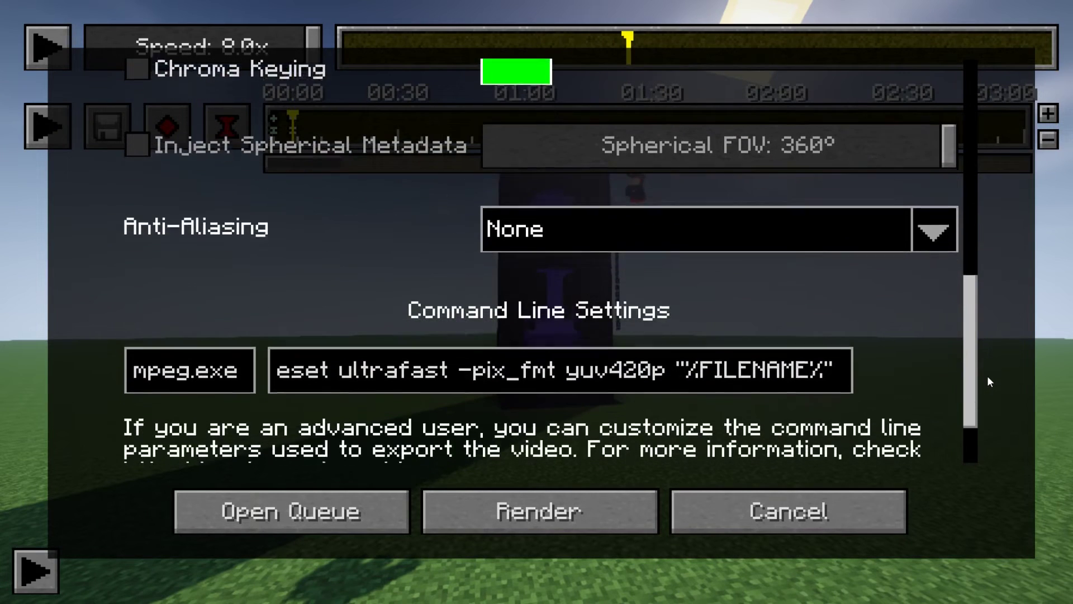
{"action": "scroll", "coordinate": [987, 385], "scroll_direction": "down", "scroll_amount": 4}
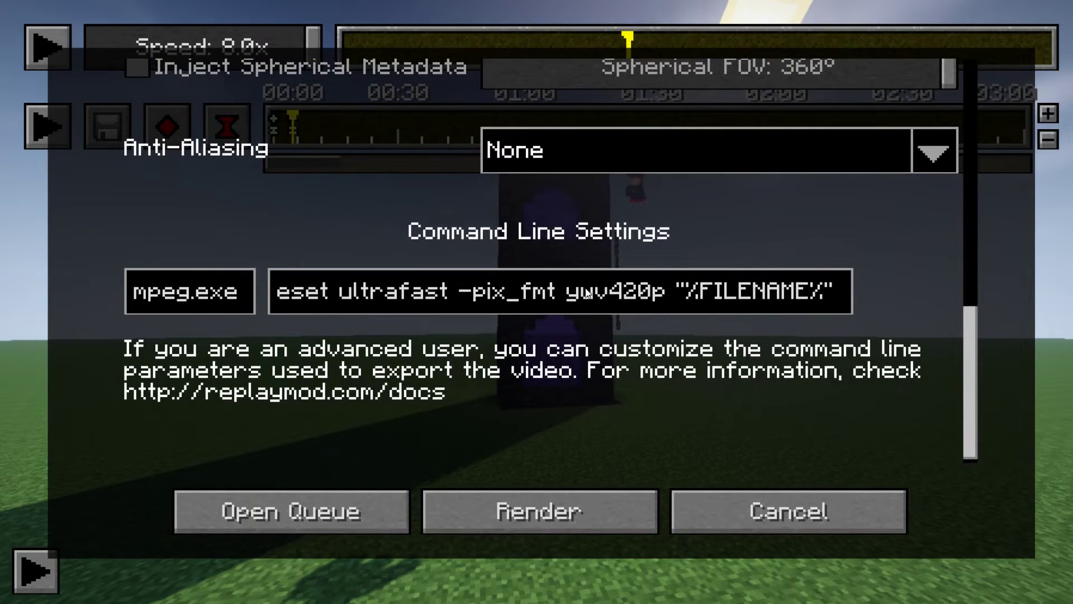
{"action": "left_click", "coordinate": [830, 296]}
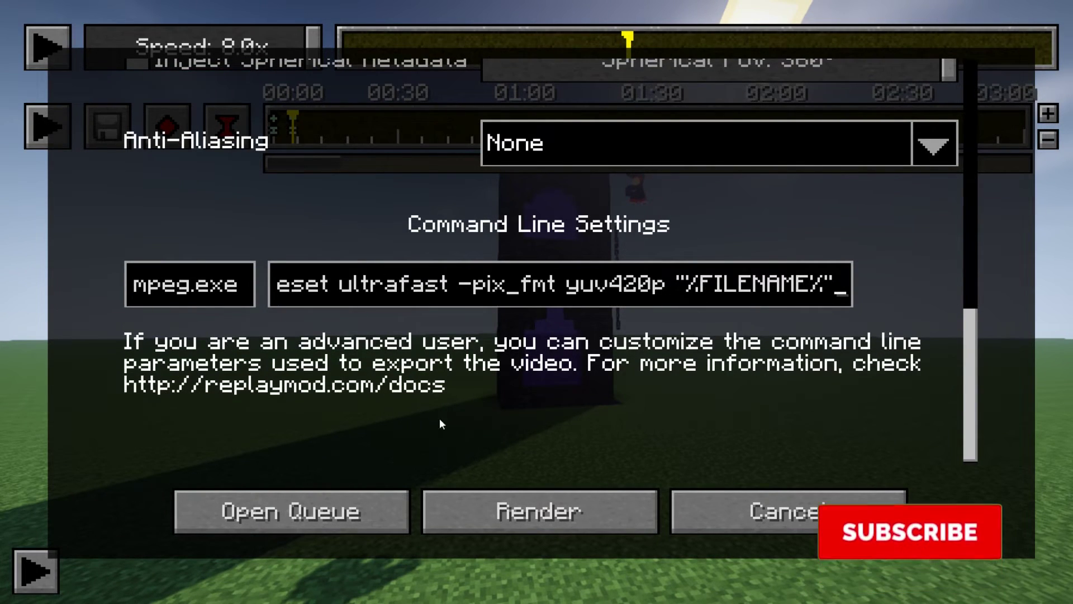
Step: Check the output file's name and save folder, and close the video settings without rendering
{"action": "scroll", "coordinate": [441, 425], "scroll_direction": "up", "scroll_amount": 10}
{"action": "left_click", "coordinate": [428, 386]}
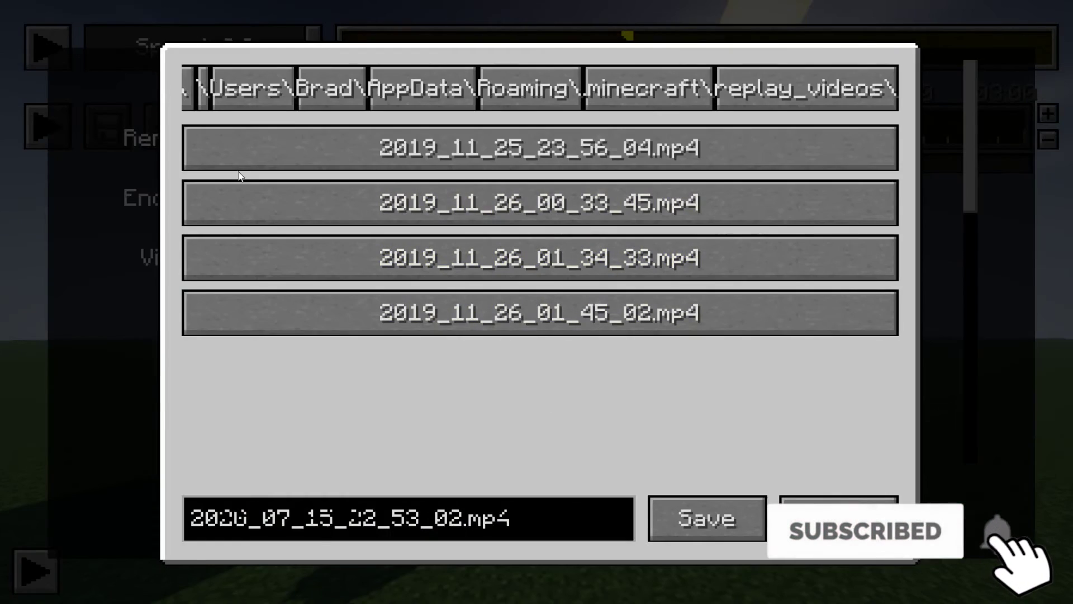
{"action": "left_click", "coordinate": [719, 520]}
{"action": "left_click", "coordinate": [774, 520]}
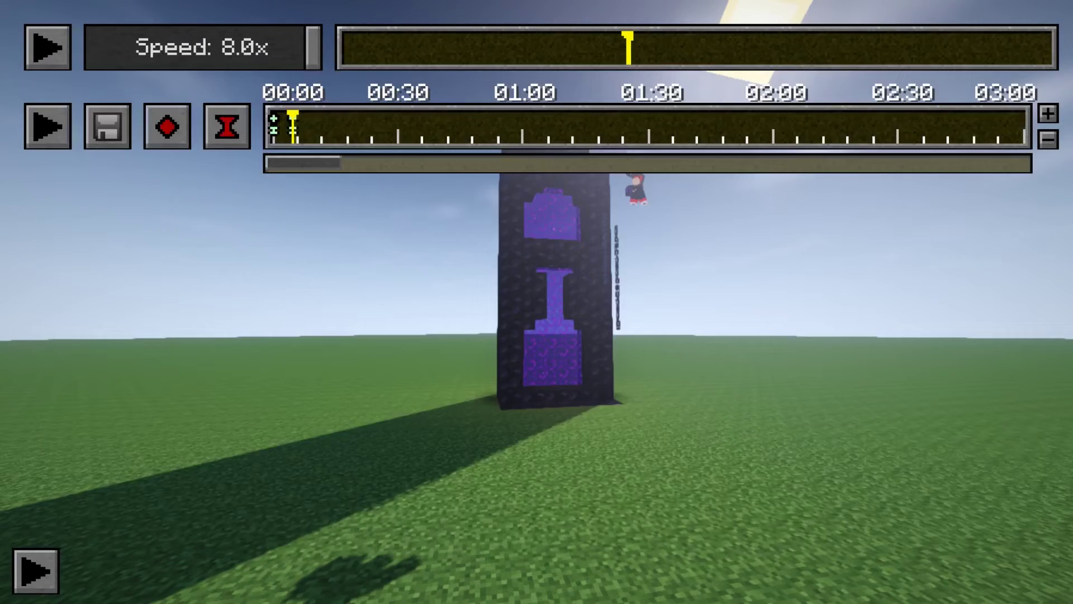
Step: Exit the replay to the title screen
{"action": "key", "text": "Escape"}
{"action": "left_click", "coordinate": [561, 425]}
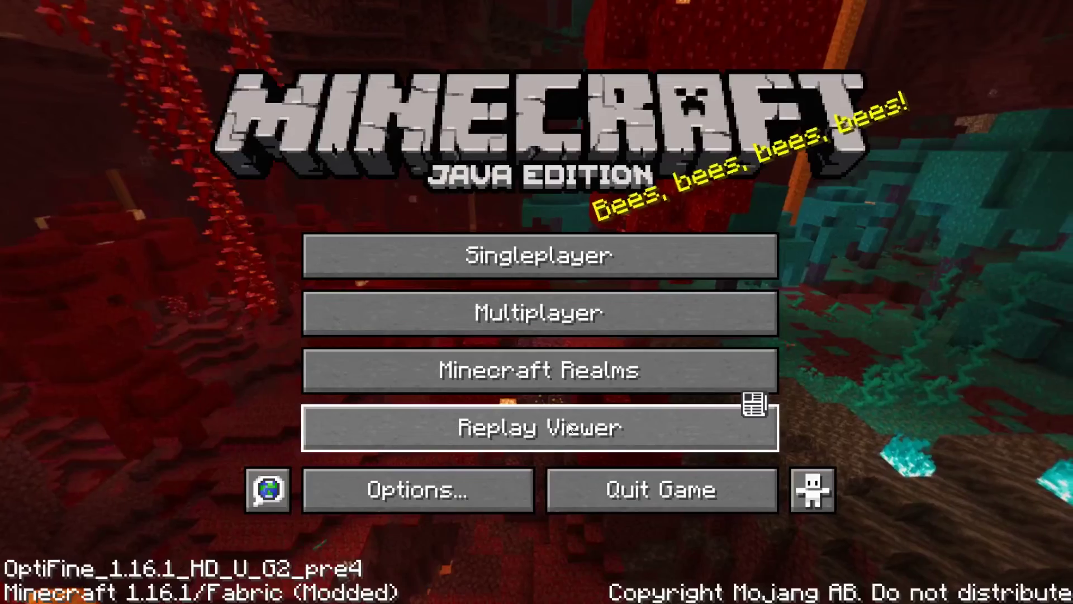